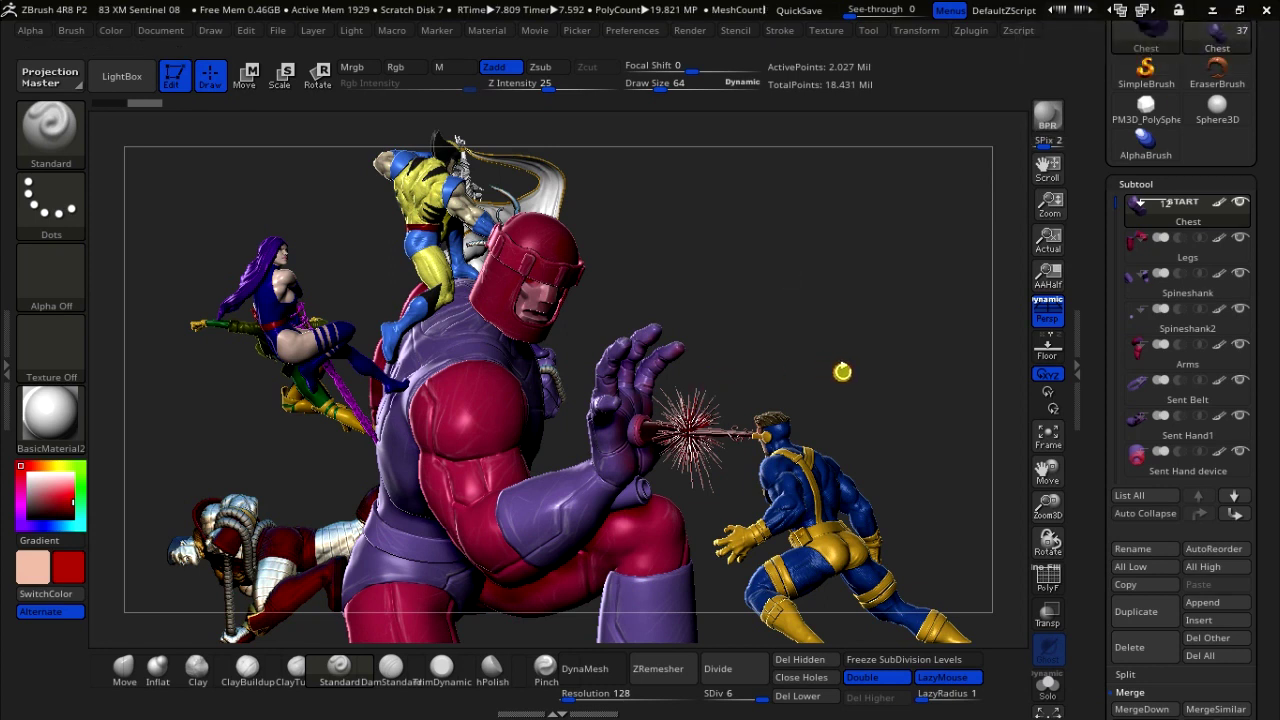
Step: Orbit the statue scene to show its left side, shift it right, then zoom out and recentre
{"action": "left_click_drag", "start_coordinate": [842, 372], "coordinate": [829, 371]}
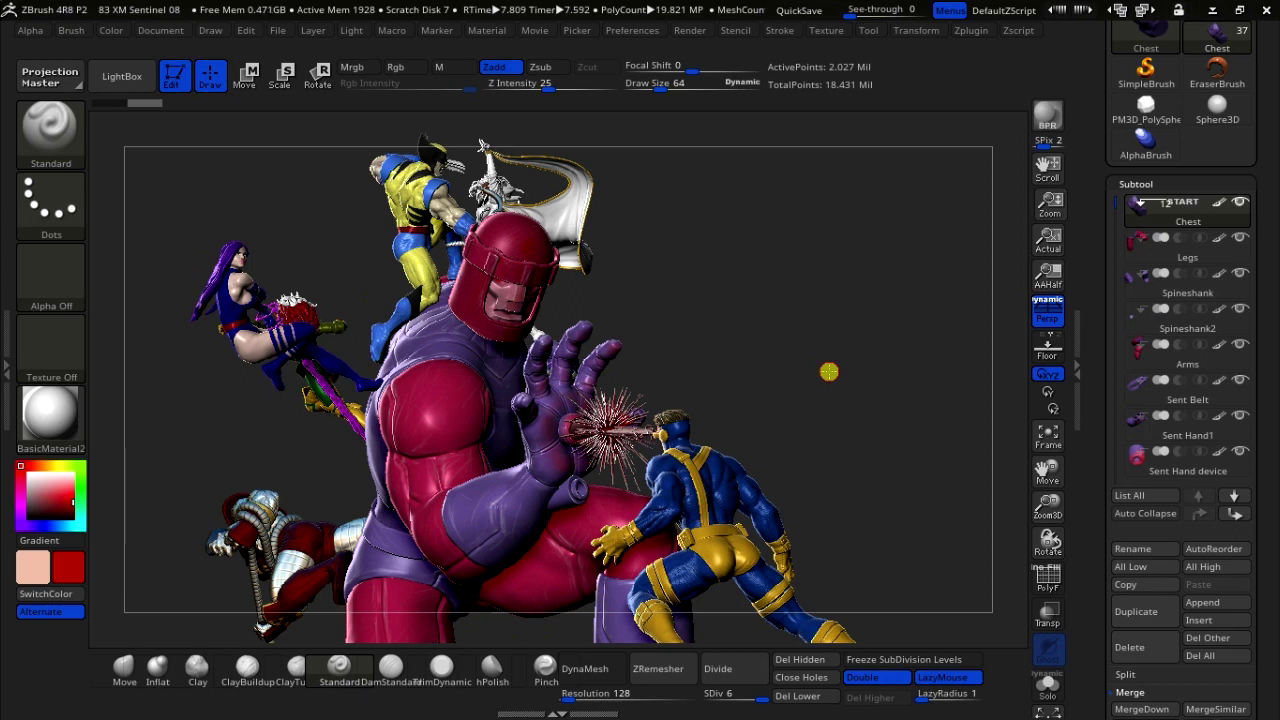
{"action": "left_click_drag", "start_coordinate": [823, 383], "coordinate": [520, 352]}
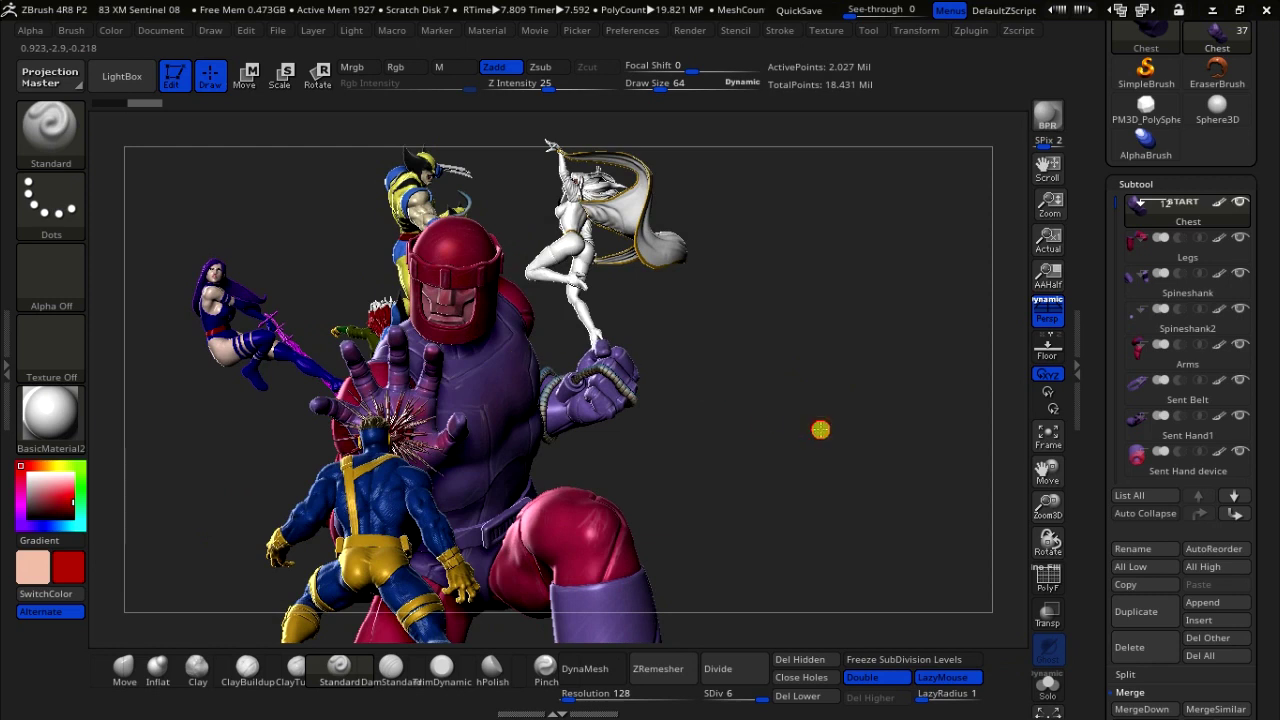
{"action": "left_click_drag", "start_coordinate": [820, 429], "coordinate": [763, 443]}
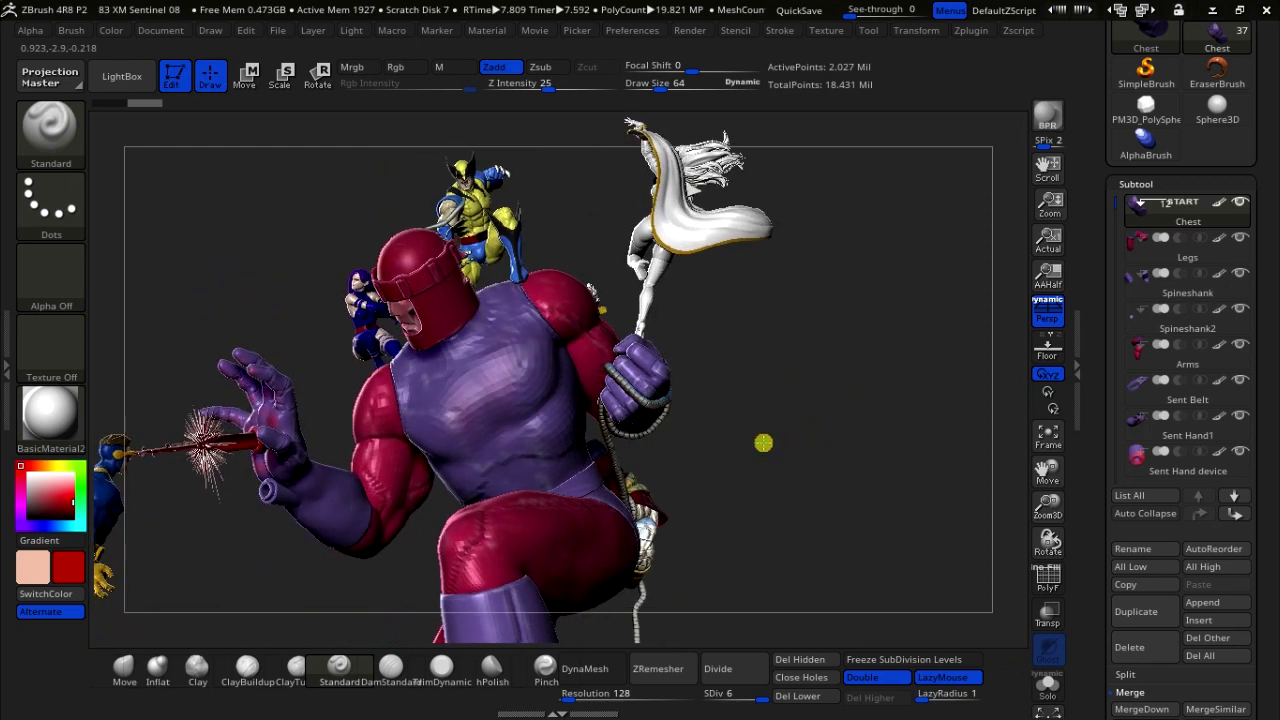
{"action": "left_click_drag", "start_coordinate": [1046, 474], "coordinate": [1085, 476]}
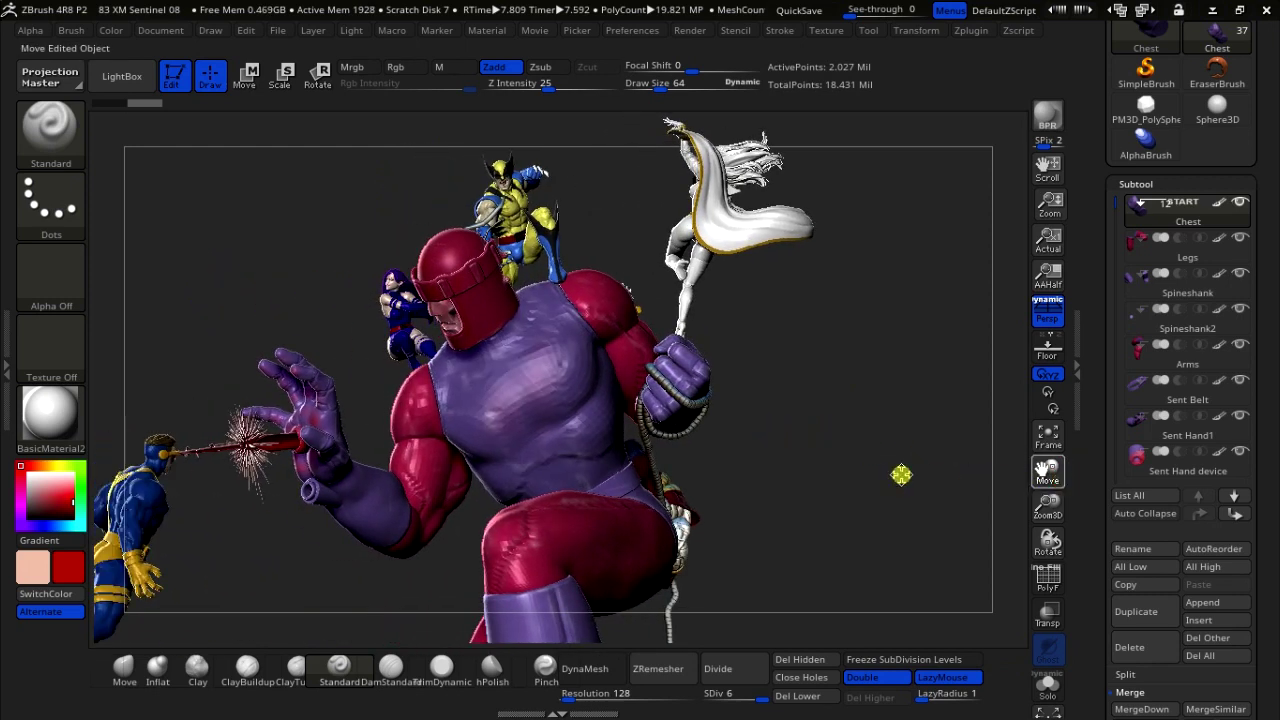
{"action": "mouse_move", "coordinate": [851, 474]}
{"action": "left_mouse_down"}
{"action": "mouse_move", "coordinate": [834, 491]}
{"action": "mouse_move", "coordinate": [968, 505]}
{"action": "mouse_move", "coordinate": [946, 446]}
{"action": "mouse_move", "coordinate": [966, 451]}
{"action": "left_mouse_up"}
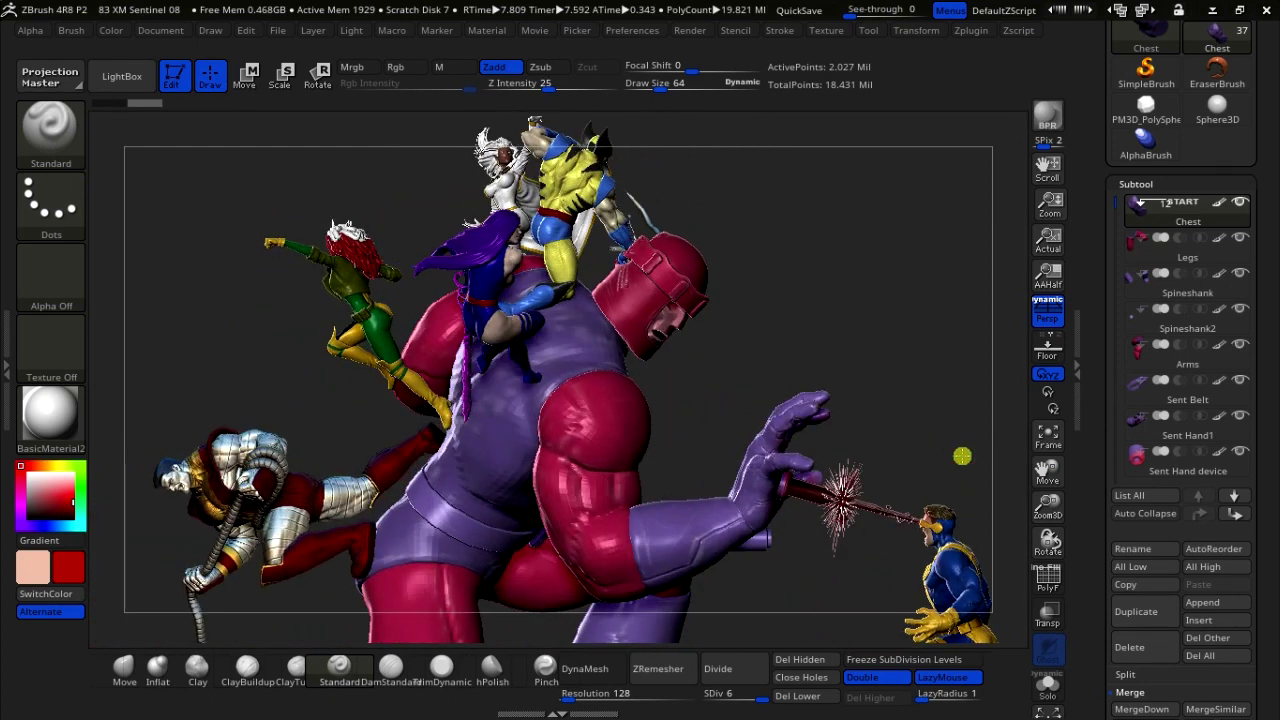
{"action": "mouse_move", "coordinate": [1060, 513]}
{"action": "left_mouse_down"}
{"action": "mouse_move", "coordinate": [1015, 443]}
{"action": "mouse_move", "coordinate": [947, 449]}
{"action": "left_mouse_up"}
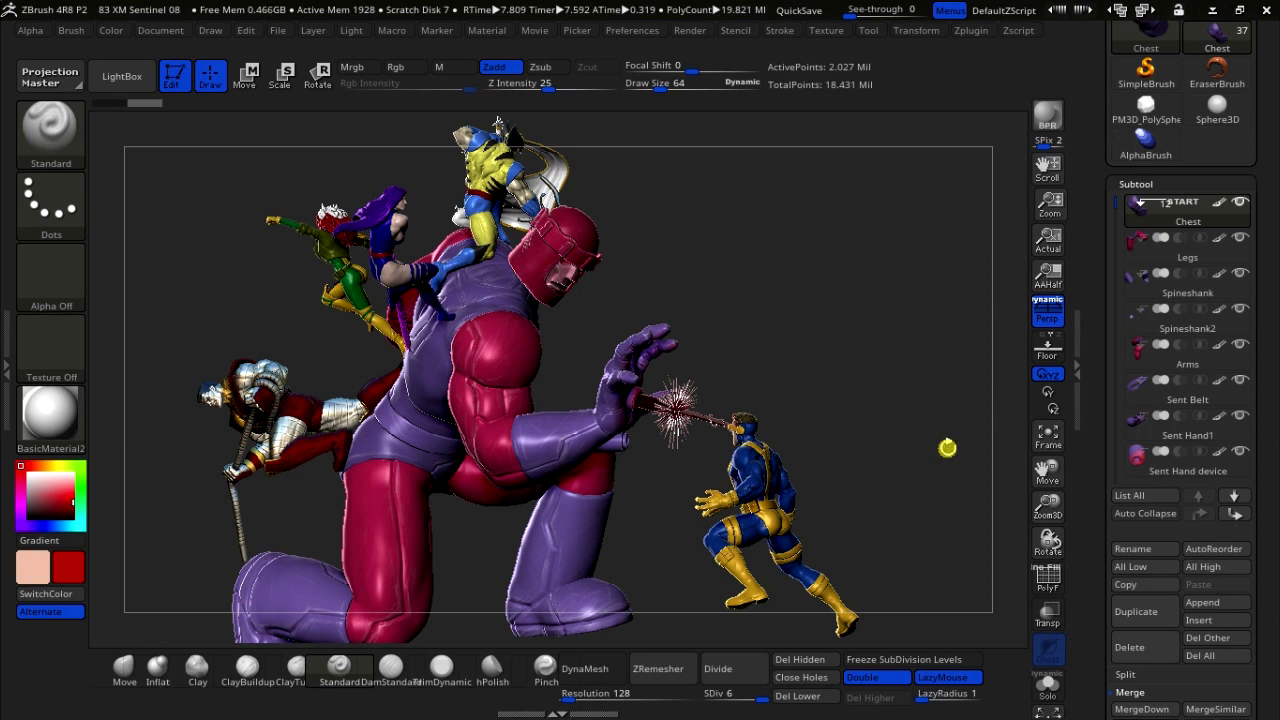
Step: Switch from ZBrush to the Chrome browser with Alt+Tab
{"action": "key", "text": "alt+Tab"}
Step: Bring up Chrome's 'Arte de personajes 3D' tab and scroll through the $75, 70%-off course page
{"action": "key", "text": "alt+Tab"}
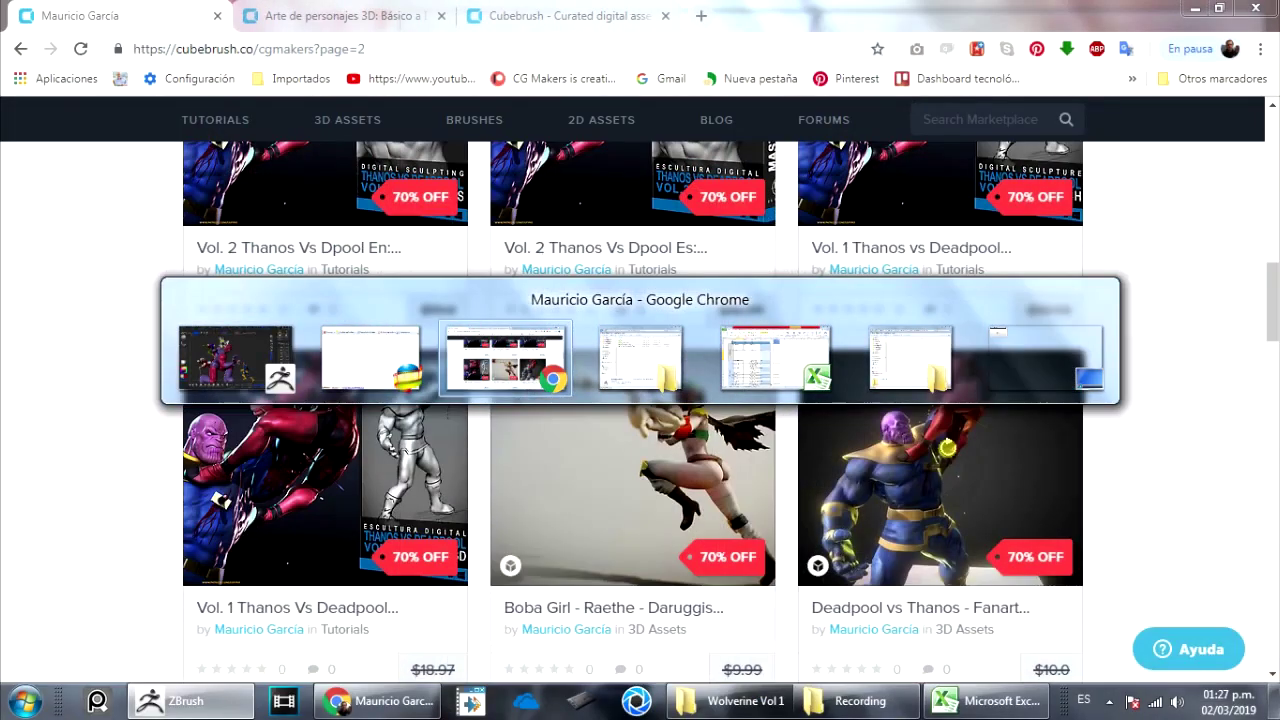
{"action": "key", "text": "alt+Tab"}
{"action": "key", "text": "alt+Tab"}
{"action": "key", "text": "alt+Tab"}
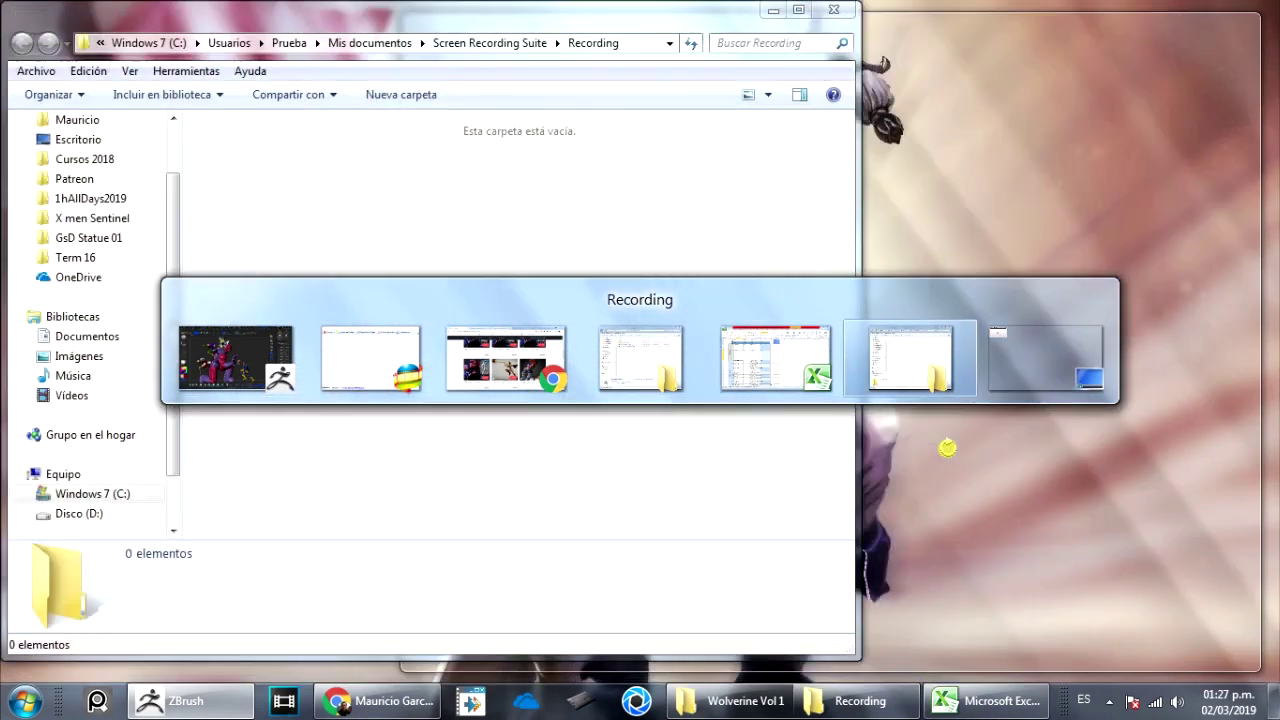
{"action": "key", "text": "alt+Tab"}
{"action": "key", "text": "alt+Tab"}
{"action": "key", "text": "alt+Tab"}
{"action": "key", "text": "alt+Tab"}
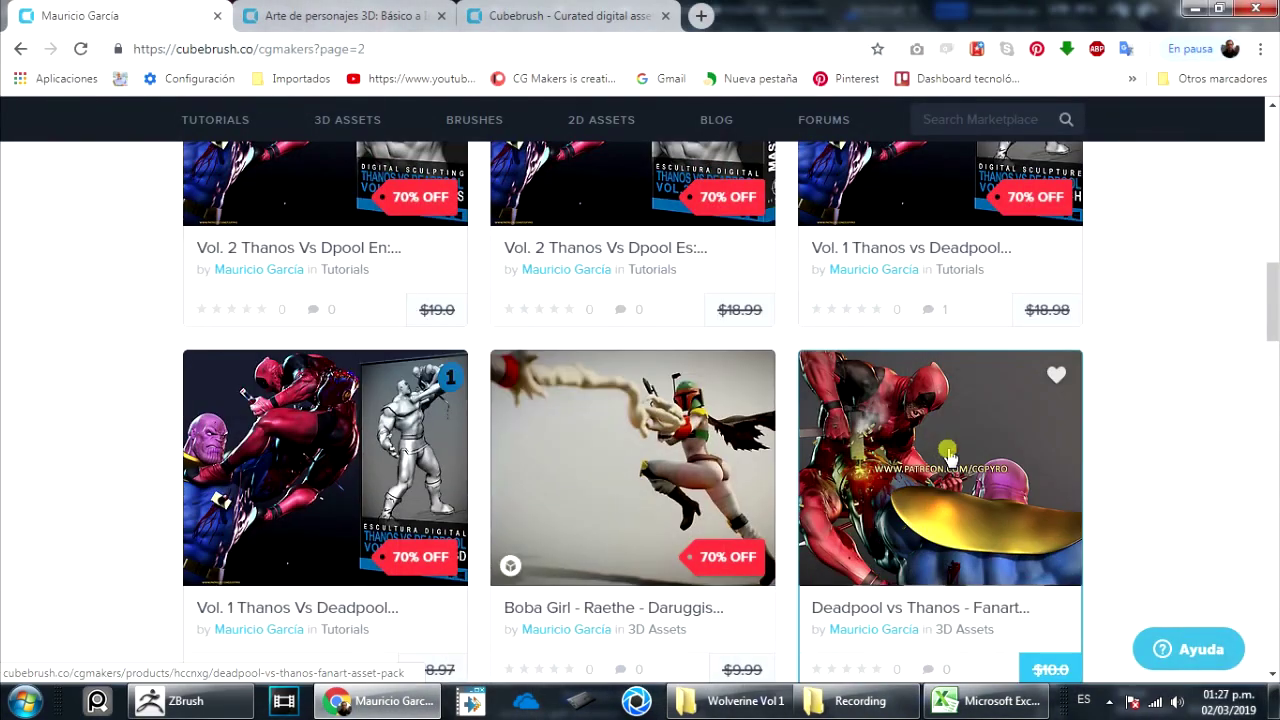
{"action": "left_click", "coordinate": [370, 17]}
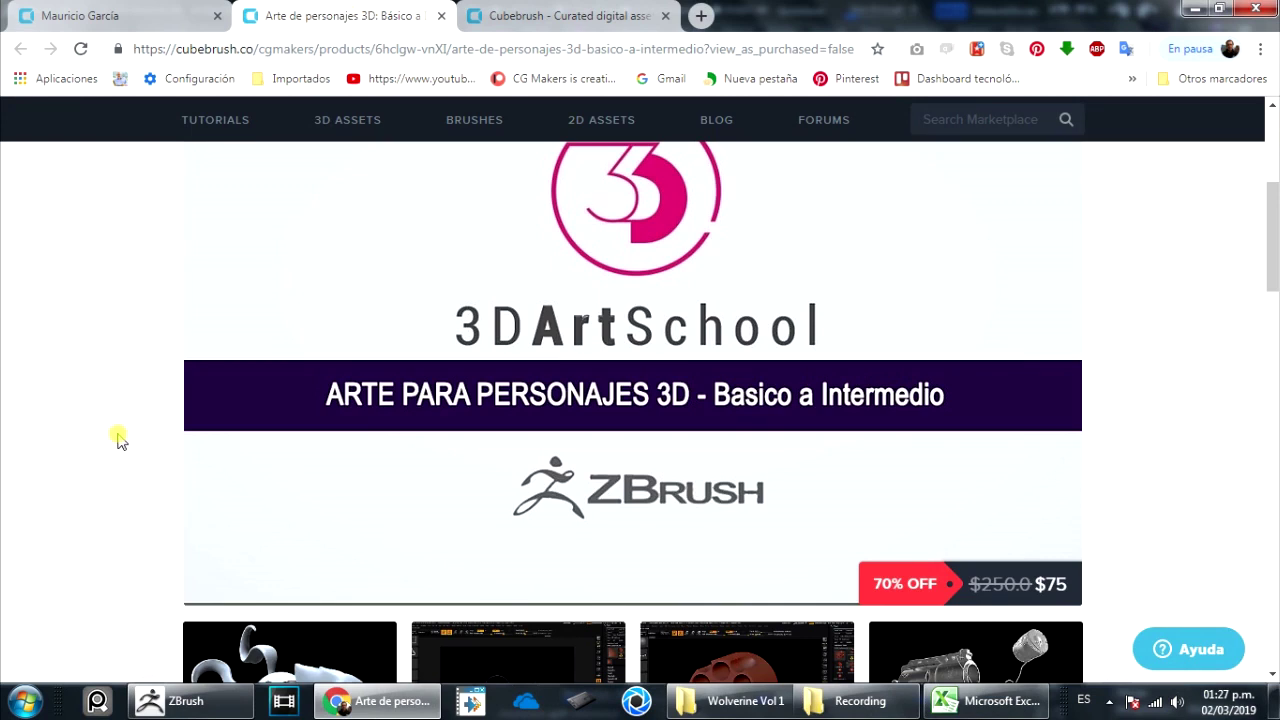
{"action": "scroll", "coordinate": [117, 440], "scroll_direction": "up", "scroll_amount": 2}
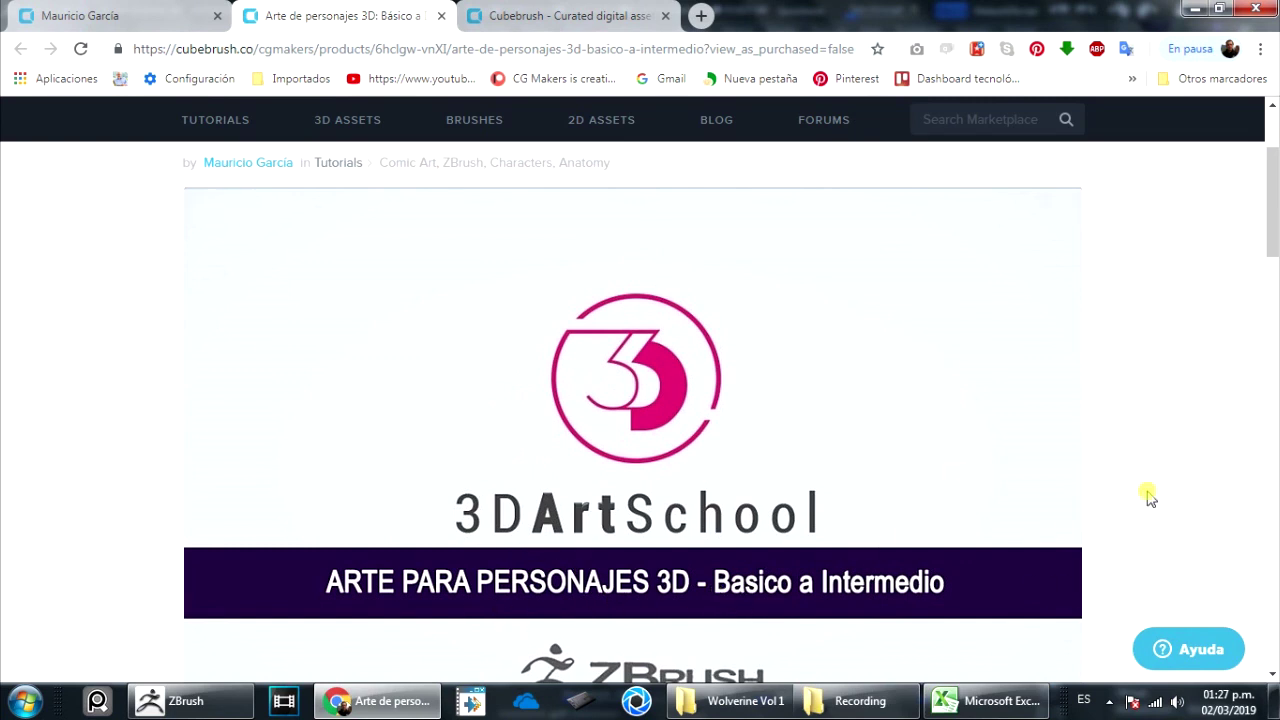
{"action": "scroll", "coordinate": [1163, 464], "scroll_direction": "down", "scroll_amount": 1}
{"action": "scroll", "coordinate": [1163, 464], "scroll_direction": "up", "scroll_amount": 2}
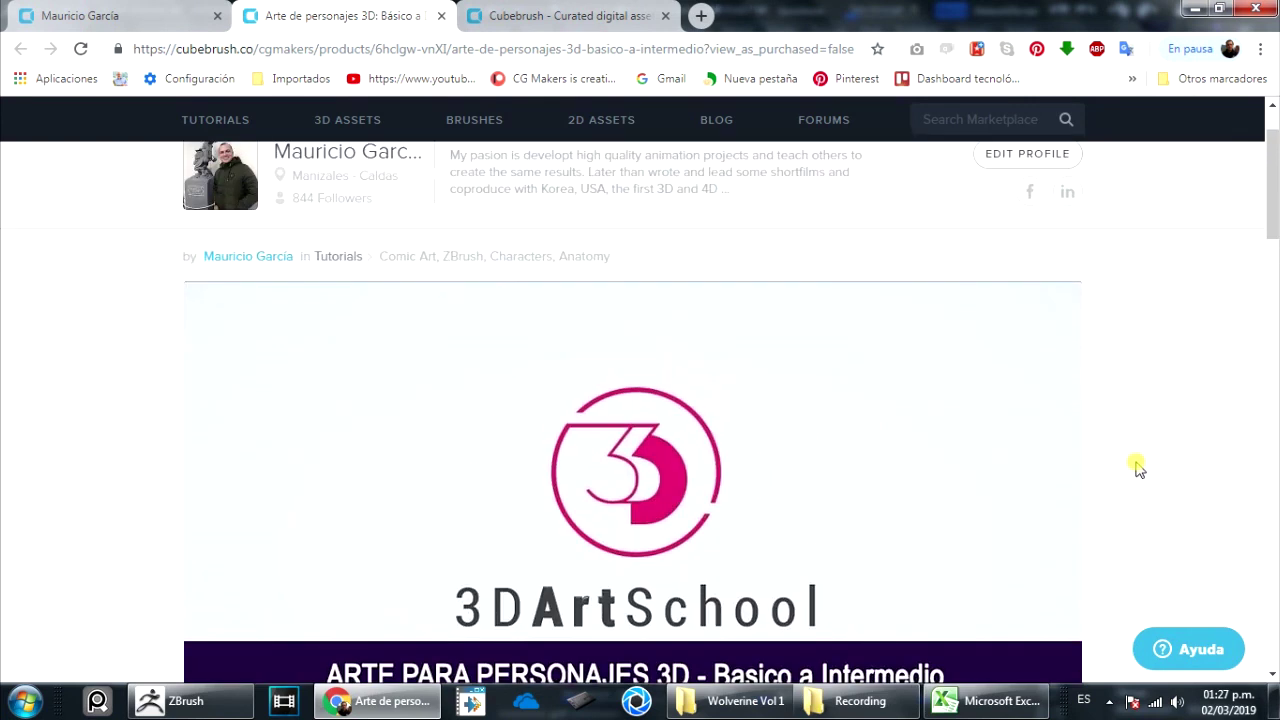
{"action": "scroll", "coordinate": [1163, 466], "scroll_direction": "down", "scroll_amount": 1}
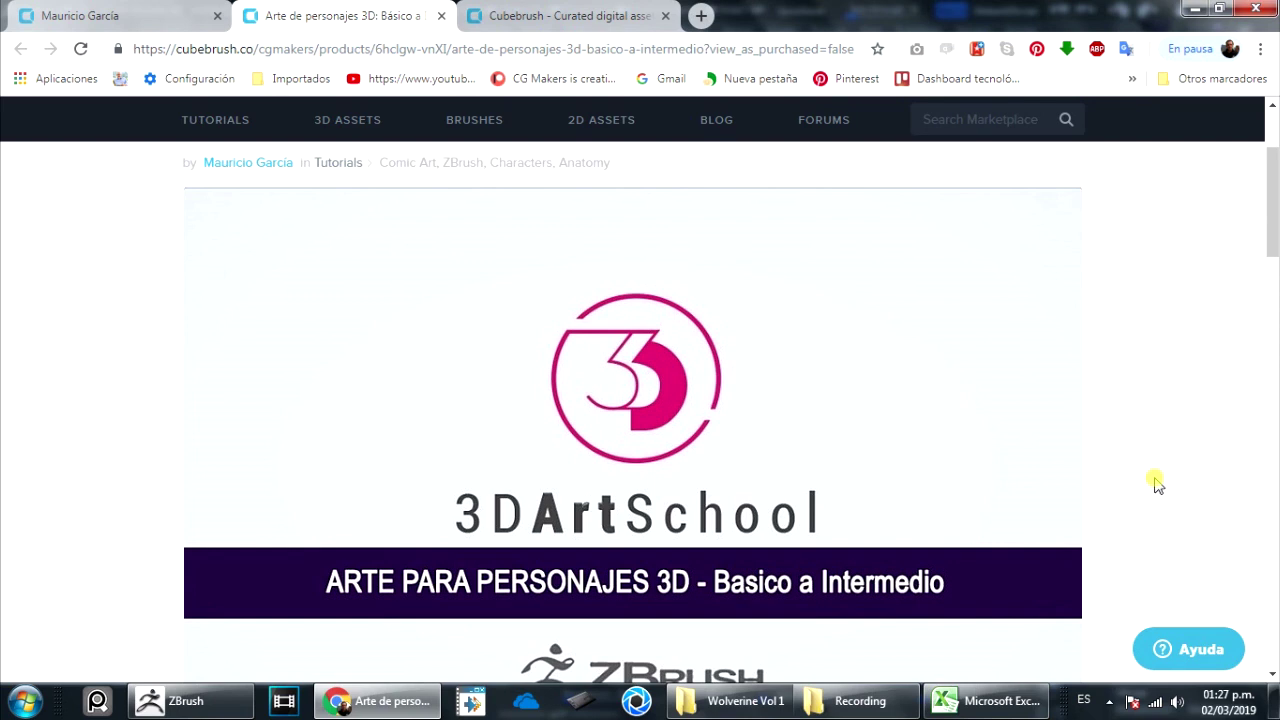
{"action": "scroll", "coordinate": [1155, 485], "scroll_direction": "down", "scroll_amount": 2}
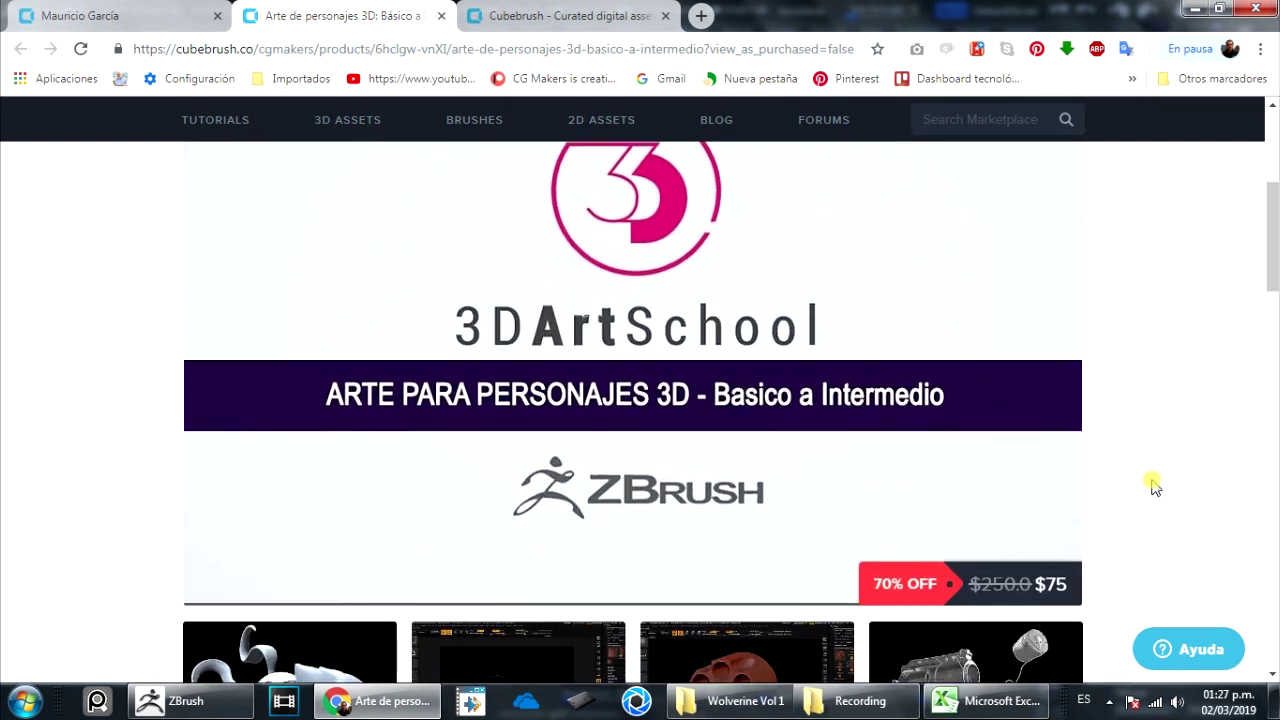
{"action": "scroll", "coordinate": [1155, 485], "scroll_direction": "down", "scroll_amount": 1}
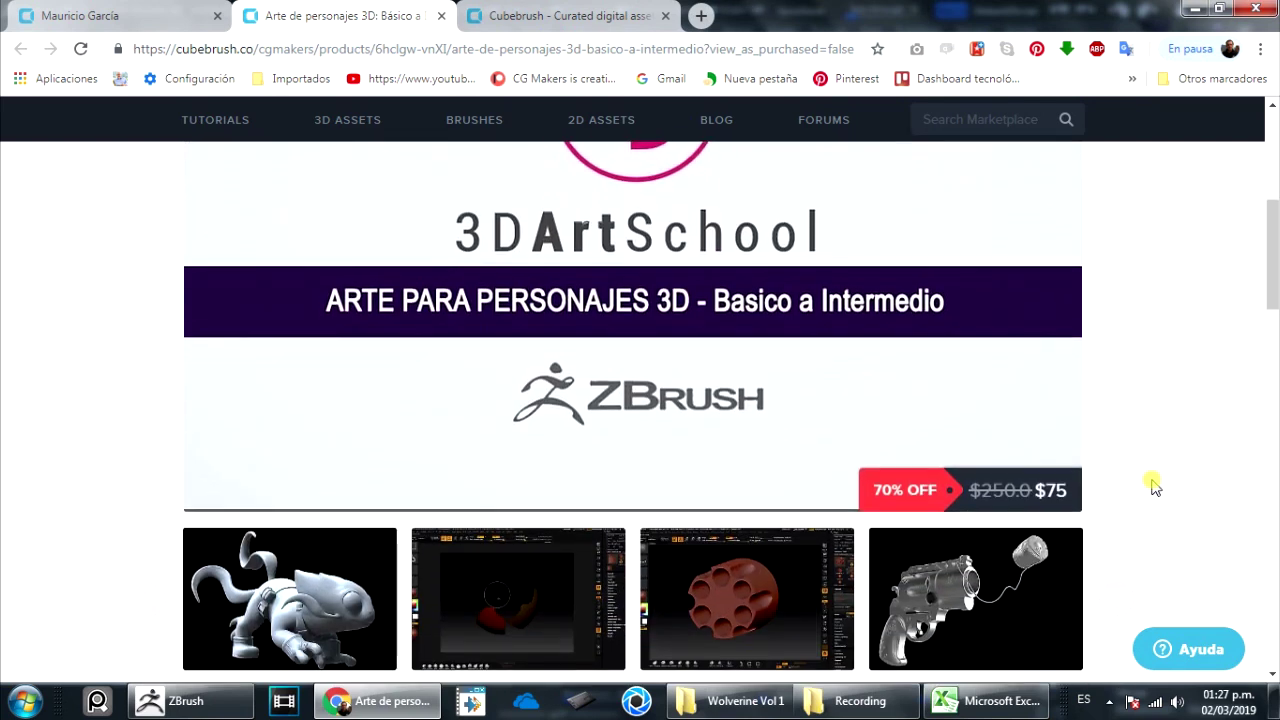
{"action": "scroll", "coordinate": [1155, 487], "scroll_direction": "up", "scroll_amount": 3}
{"action": "scroll", "coordinate": [1154, 487], "scroll_direction": "up", "scroll_amount": 1}
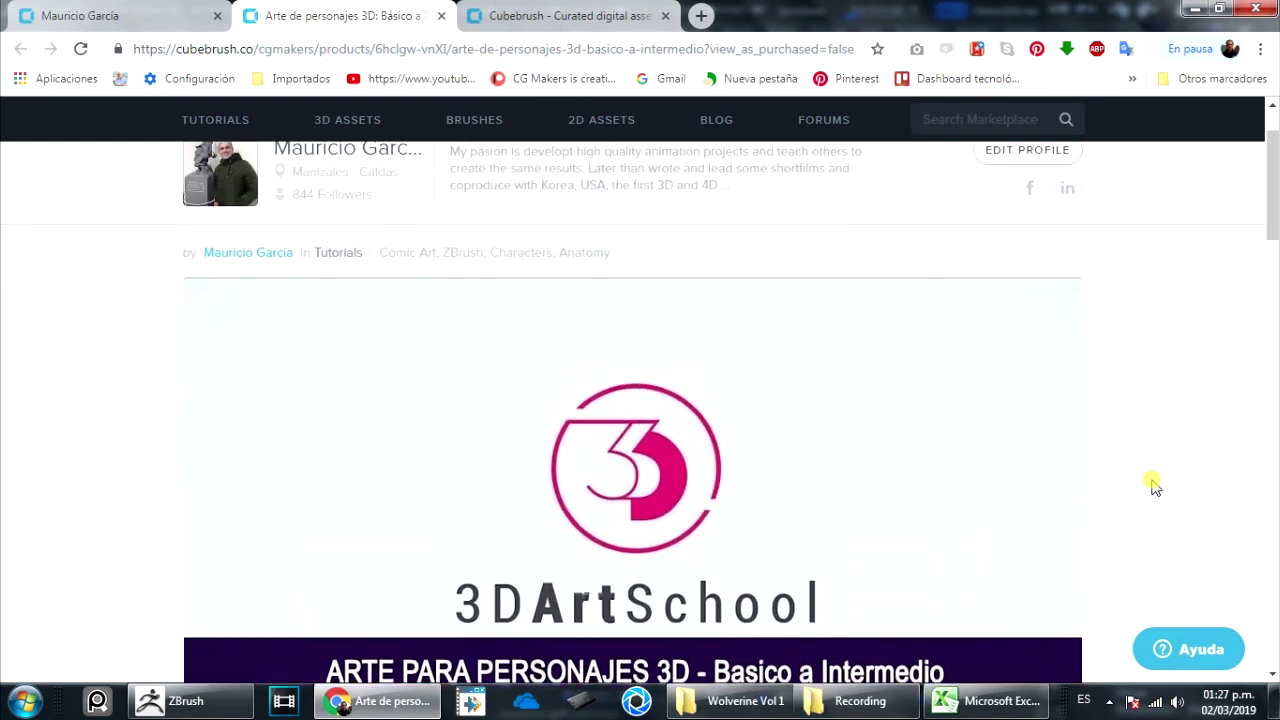
{"action": "scroll", "coordinate": [1153, 487], "scroll_direction": "down", "scroll_amount": 1}
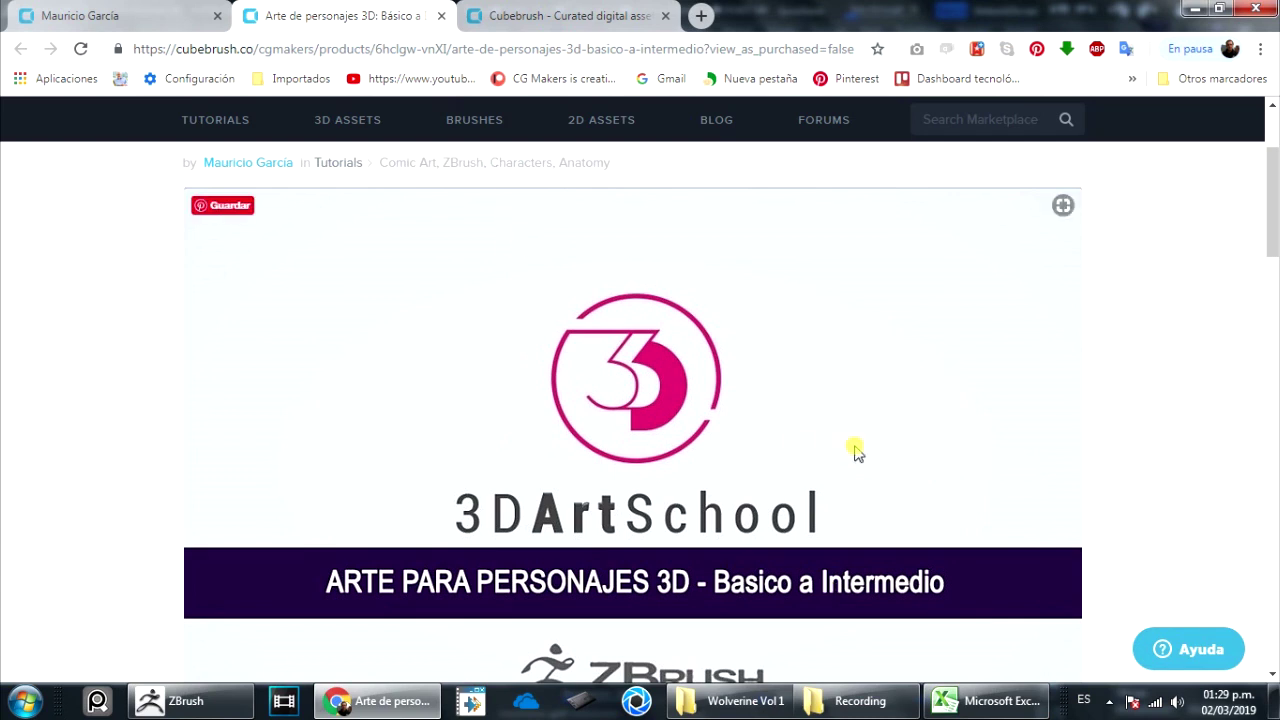
Step: Open the my_store page and scroll to the Featured 3DArtSchool course cards at 70% off
{"action": "left_click", "coordinate": [557, 16]}
{"action": "left_click", "coordinate": [360, 15]}
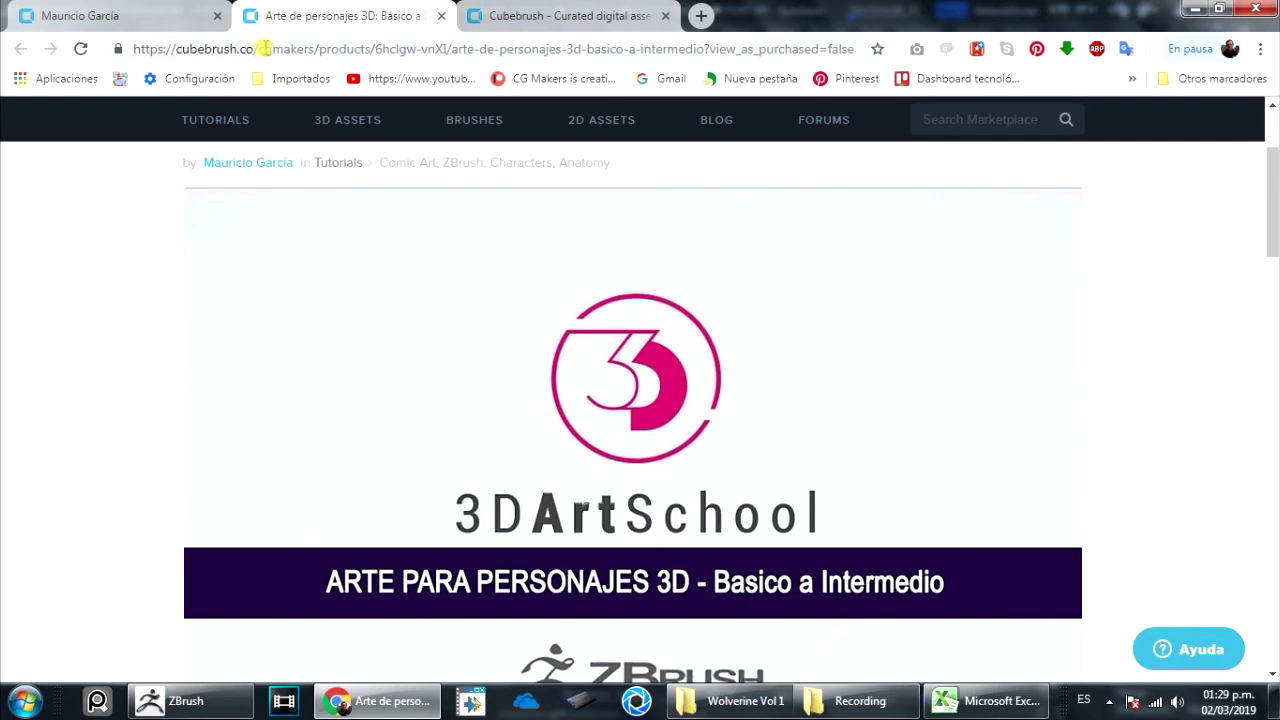
{"action": "left_click", "coordinate": [502, 18]}
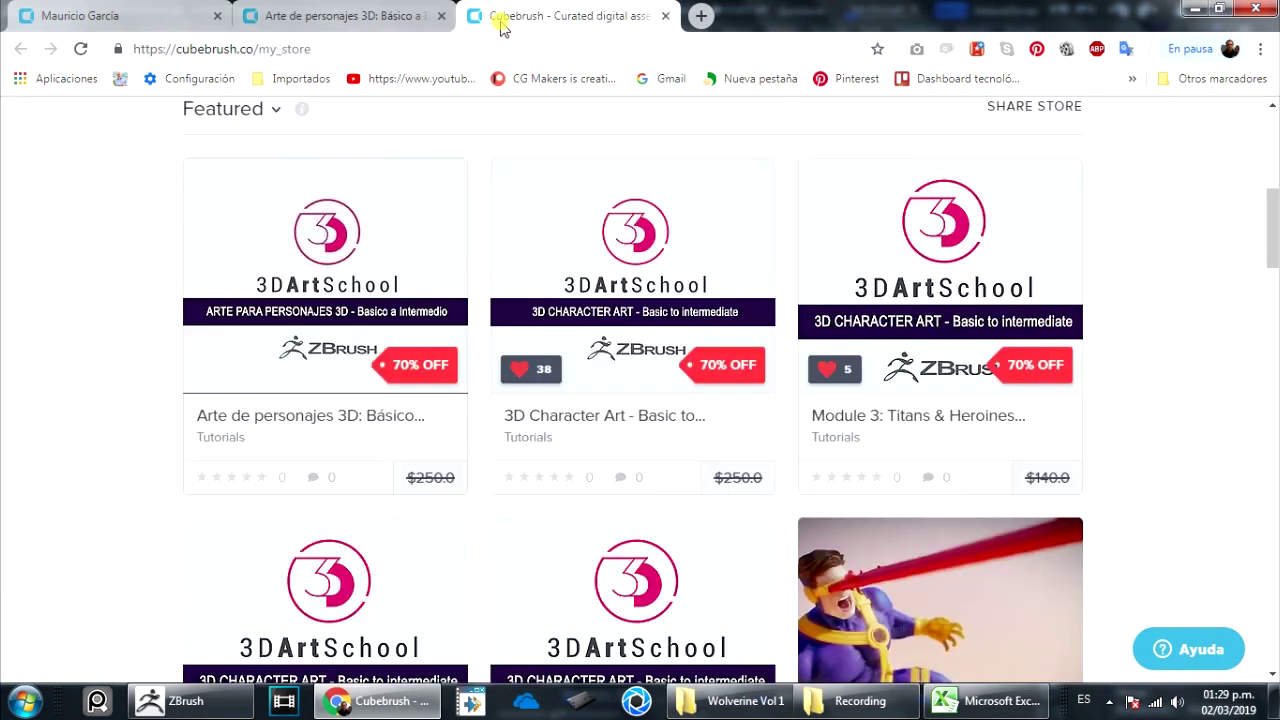
{"action": "scroll", "coordinate": [144, 255], "scroll_direction": "up", "scroll_amount": 5}
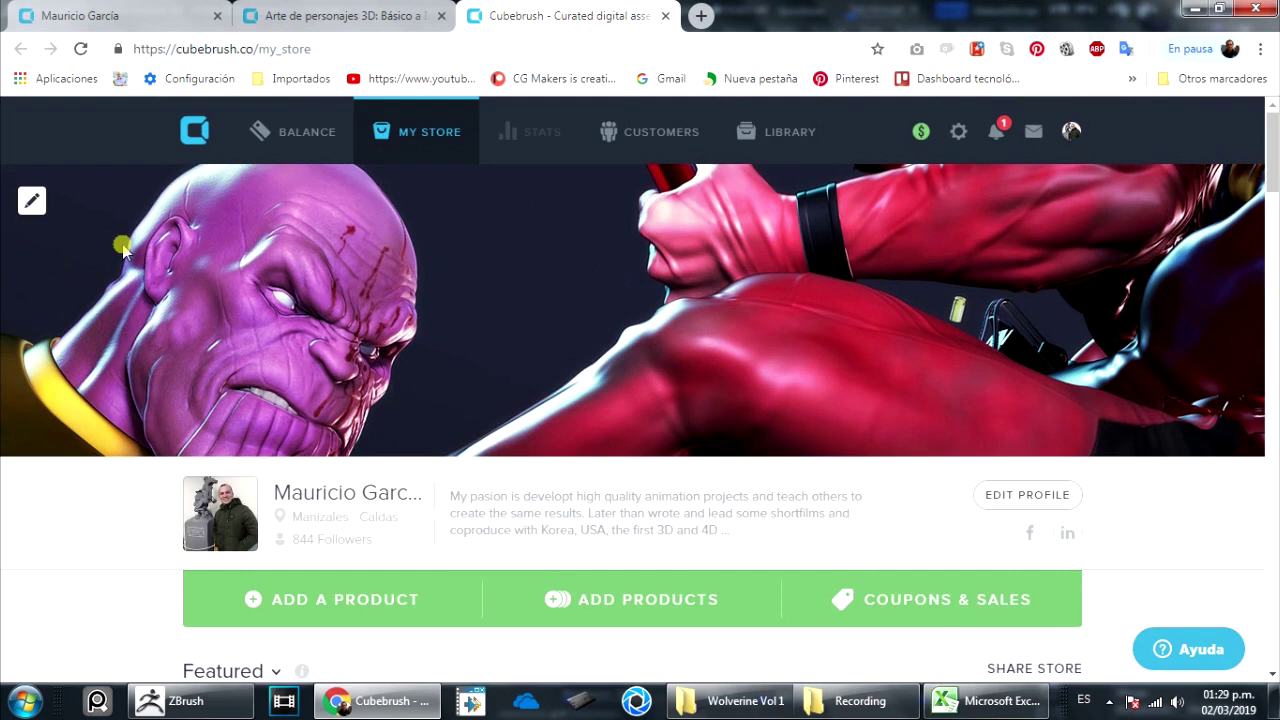
{"action": "scroll", "coordinate": [122, 250], "scroll_direction": "down", "scroll_amount": 2}
{"action": "scroll", "coordinate": [122, 250], "scroll_direction": "down", "scroll_amount": 4}
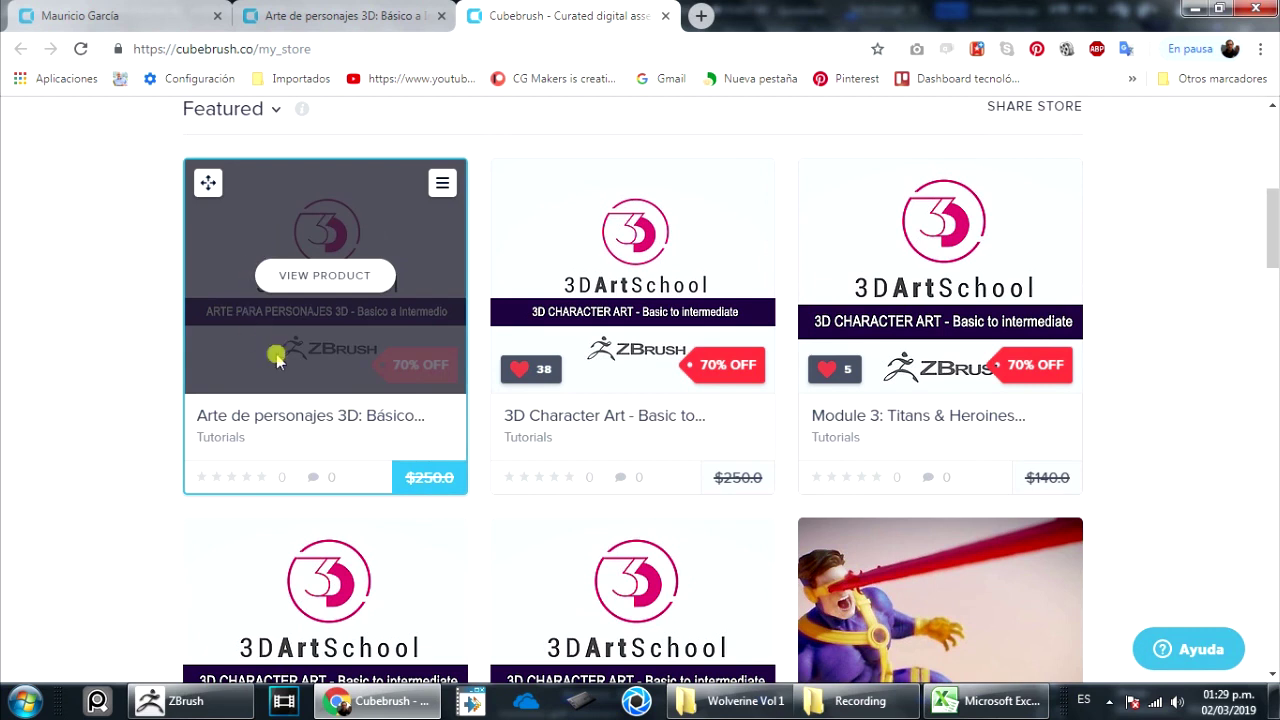
{"action": "mouse_move", "coordinate": [316, 336]}
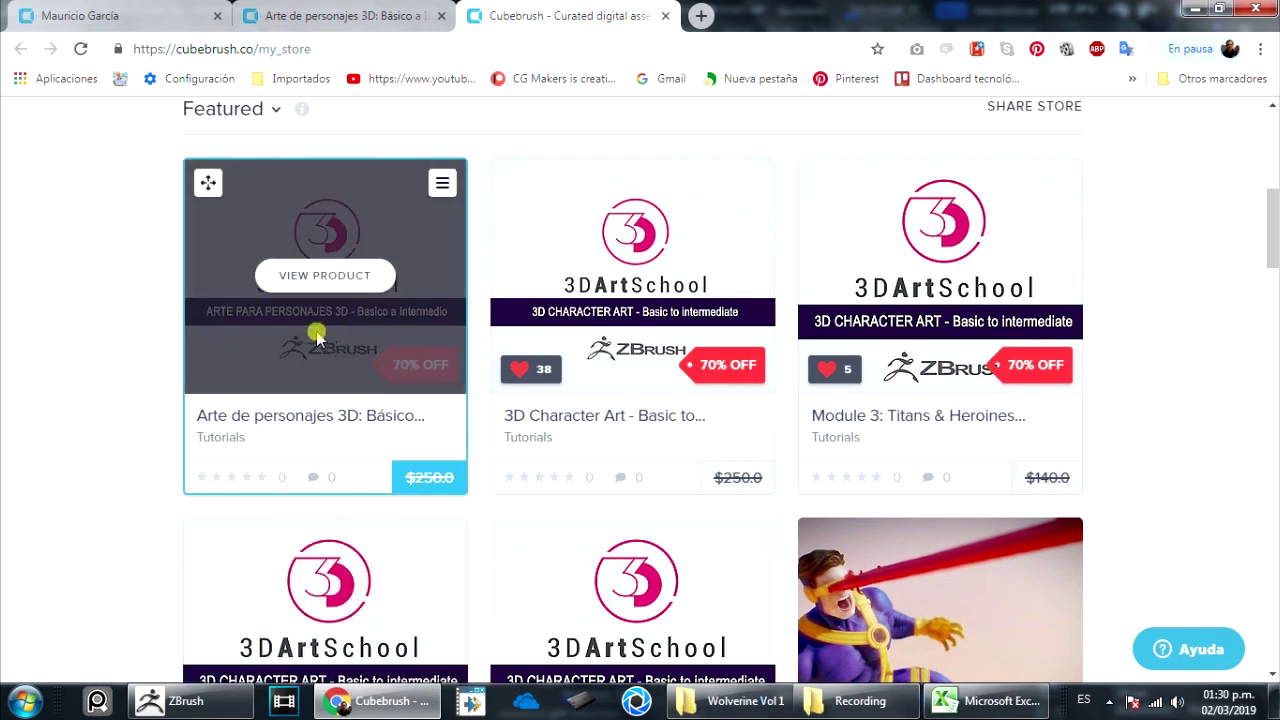
Step: Return to the Arte de personajes 3D tab and scroll down to its zip volumes 01–16
{"action": "left_click", "coordinate": [297, 15]}
{"action": "scroll", "coordinate": [171, 423], "scroll_direction": "down", "scroll_amount": 5}
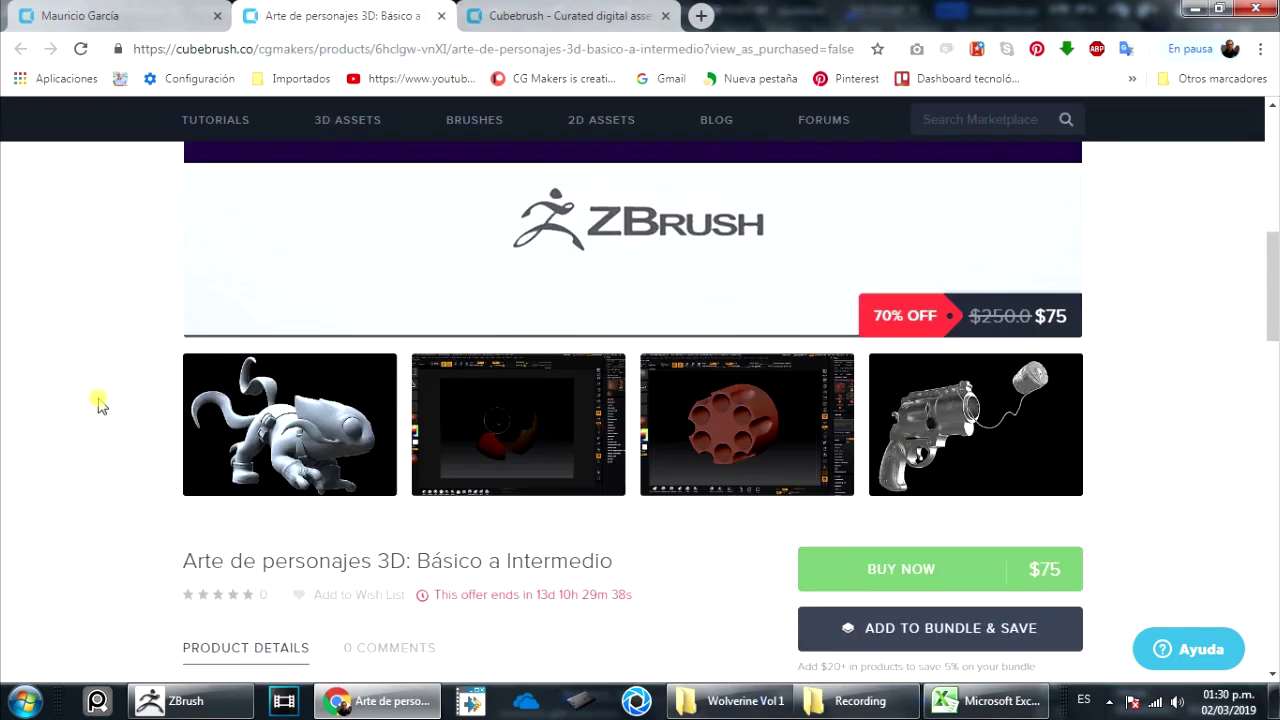
{"action": "scroll", "coordinate": [99, 403], "scroll_direction": "down", "scroll_amount": 2}
{"action": "scroll", "coordinate": [99, 403], "scroll_direction": "down", "scroll_amount": 5}
{"action": "scroll", "coordinate": [99, 403], "scroll_direction": "down", "scroll_amount": 1}
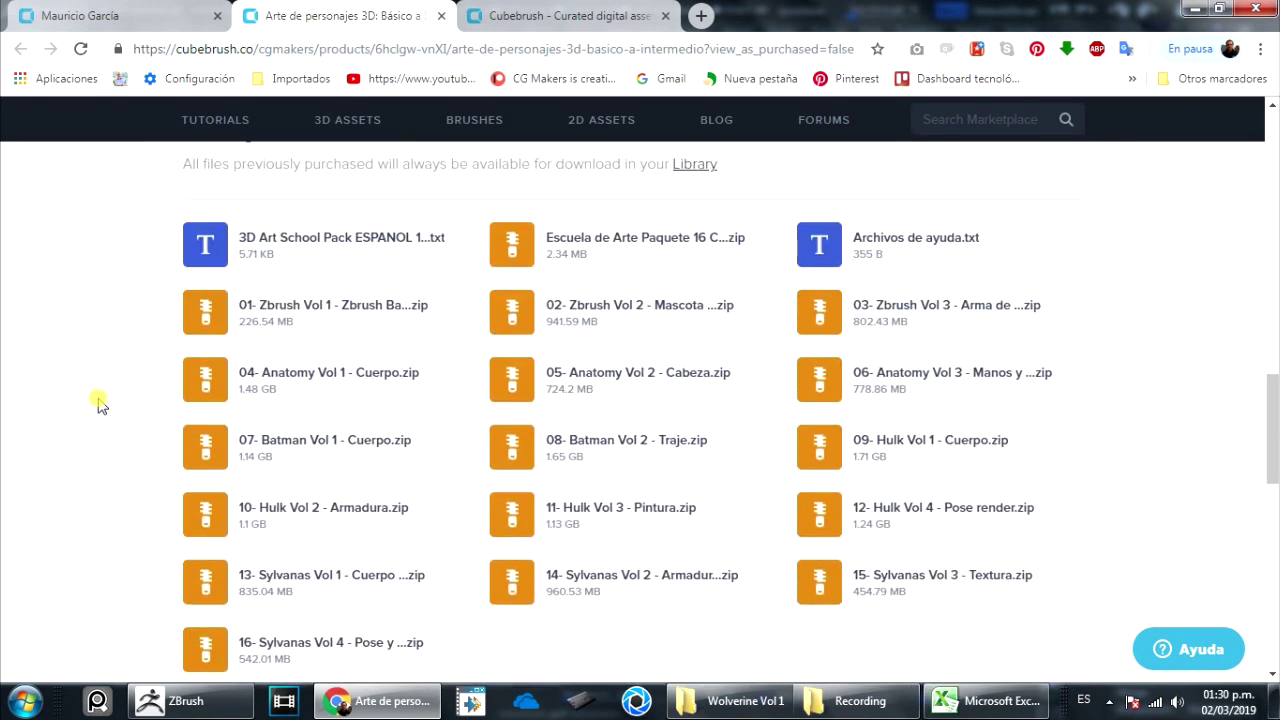
{"action": "scroll", "coordinate": [99, 403], "scroll_direction": "down", "scroll_amount": 1}
{"action": "scroll", "coordinate": [99, 403], "scroll_direction": "up", "scroll_amount": 1}
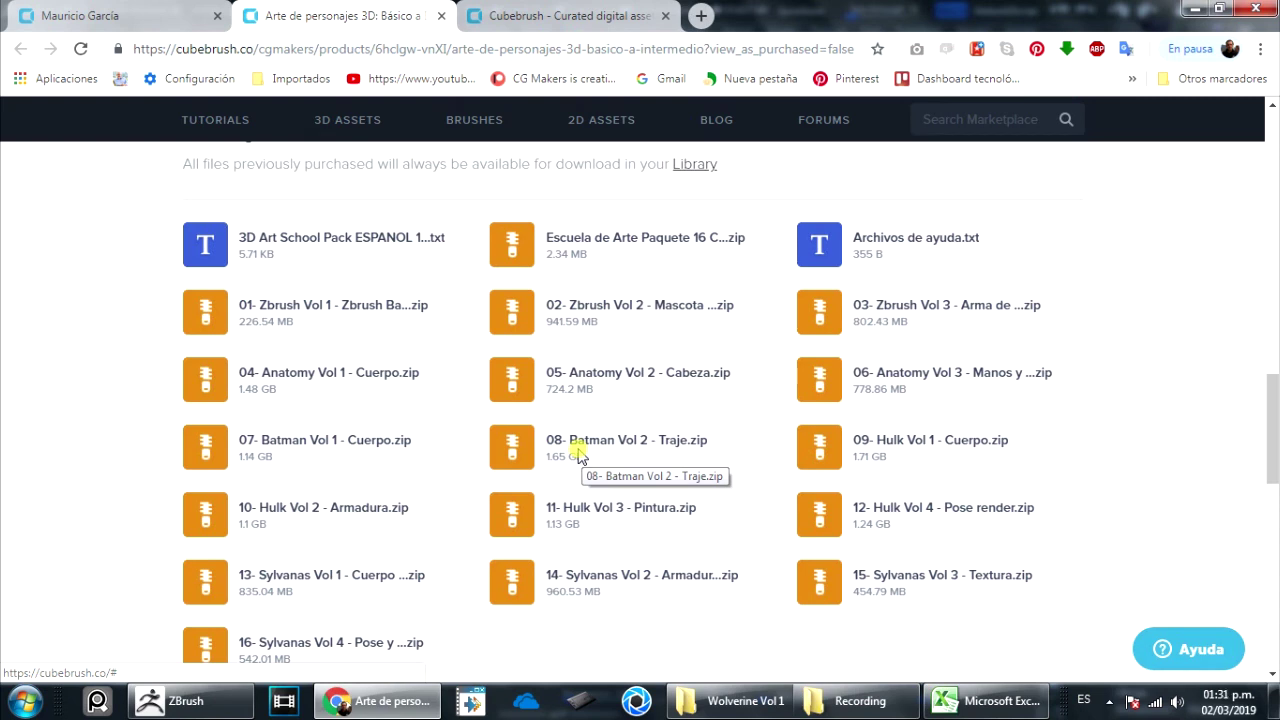
{"action": "scroll", "coordinate": [843, 460], "scroll_direction": "down", "scroll_amount": 1}
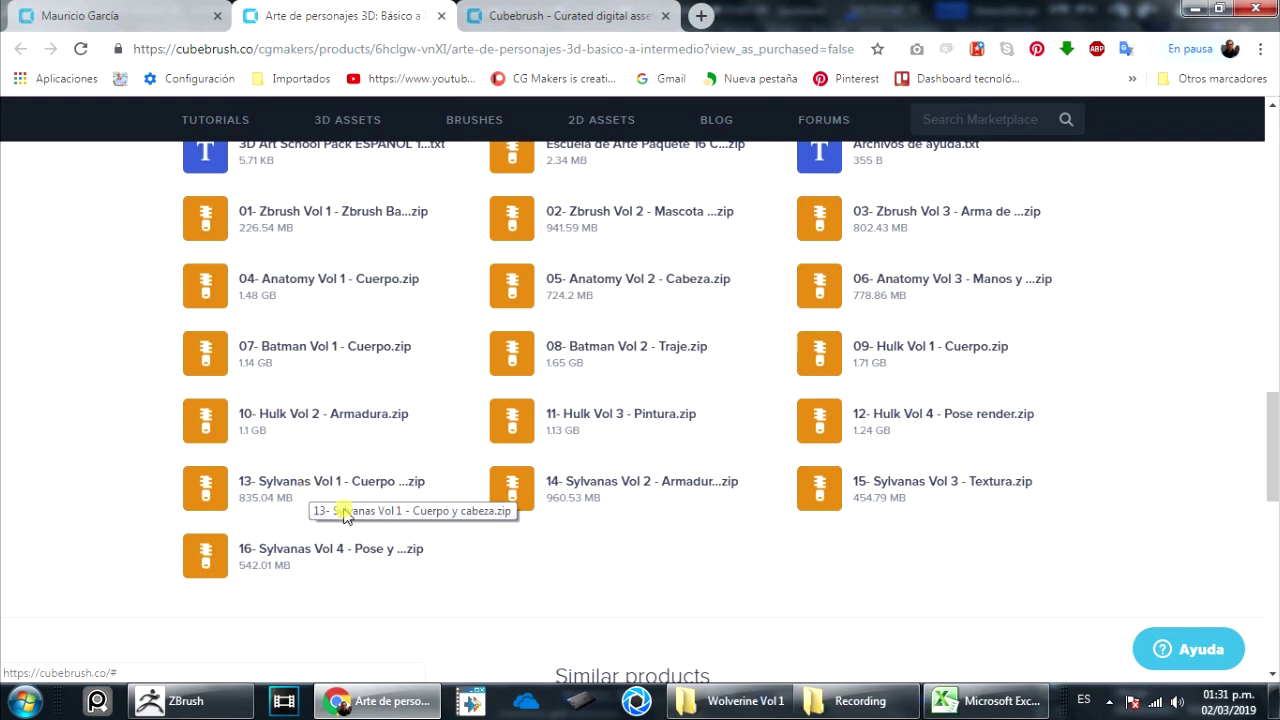
{"action": "scroll", "coordinate": [620, 600], "scroll_direction": "up", "scroll_amount": 1}
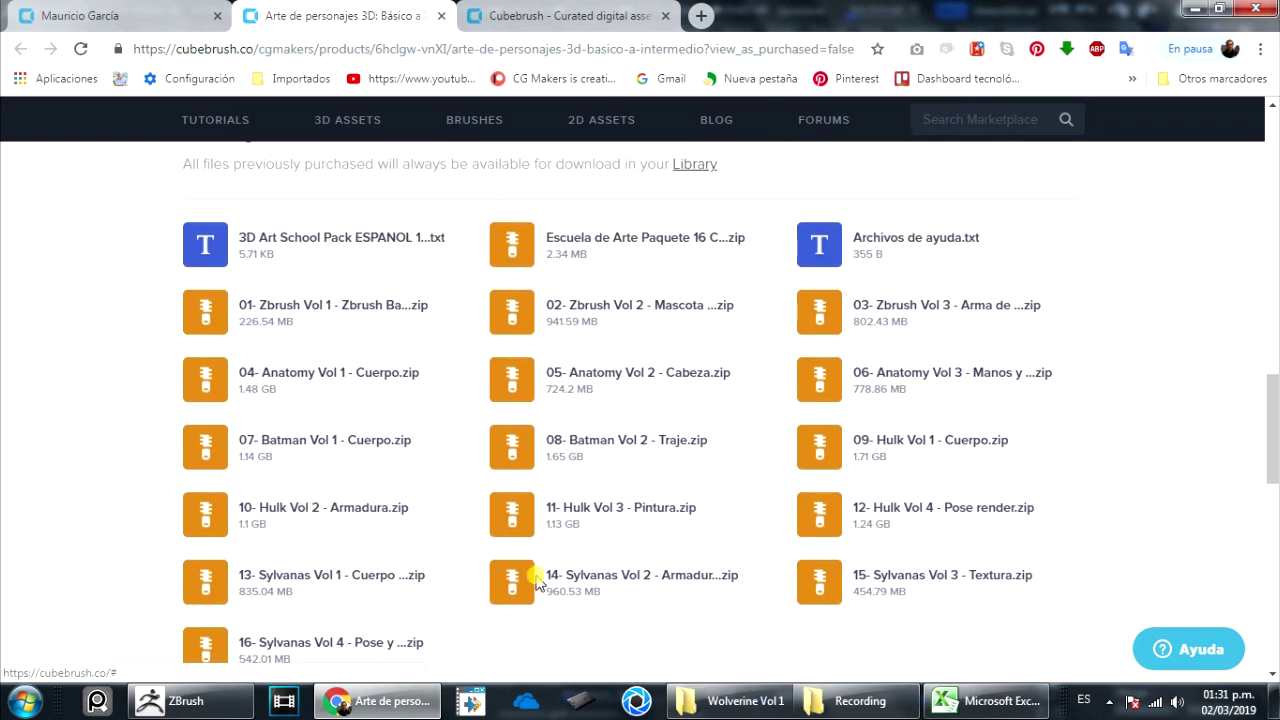
{"action": "scroll", "coordinate": [537, 585], "scroll_direction": "down", "scroll_amount": 2}
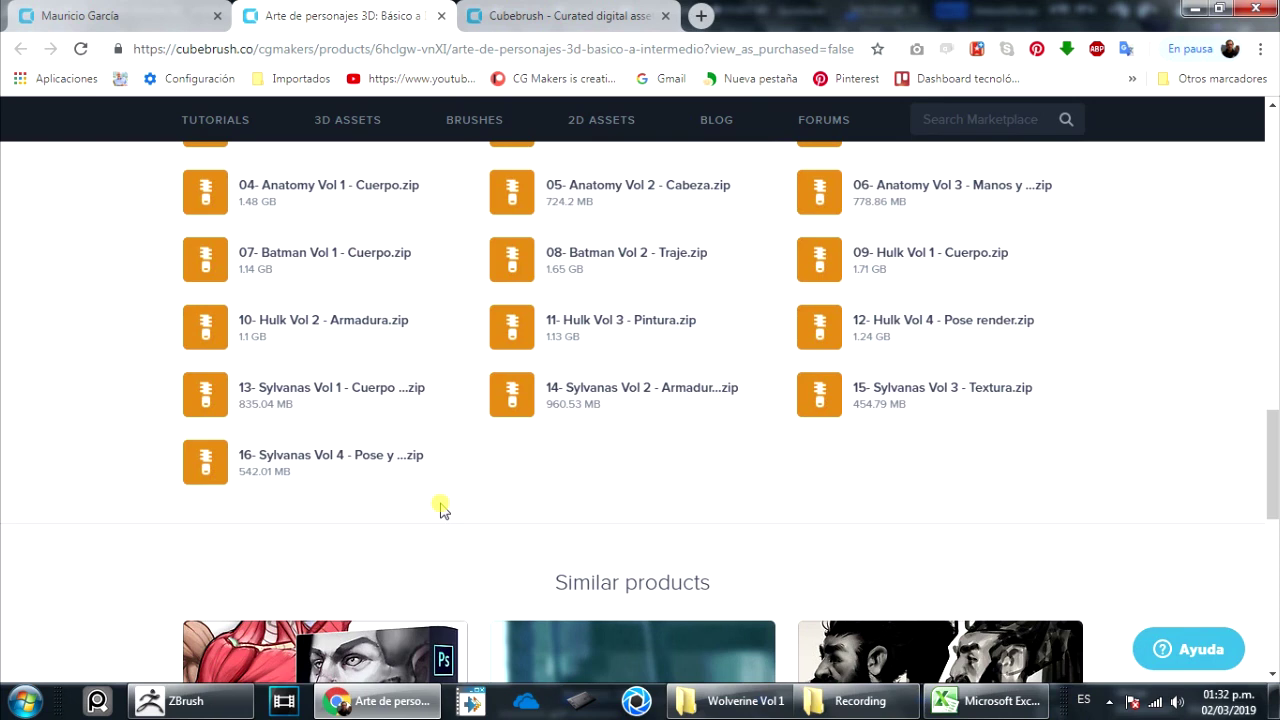
{"action": "left_click", "coordinate": [86, 15]}
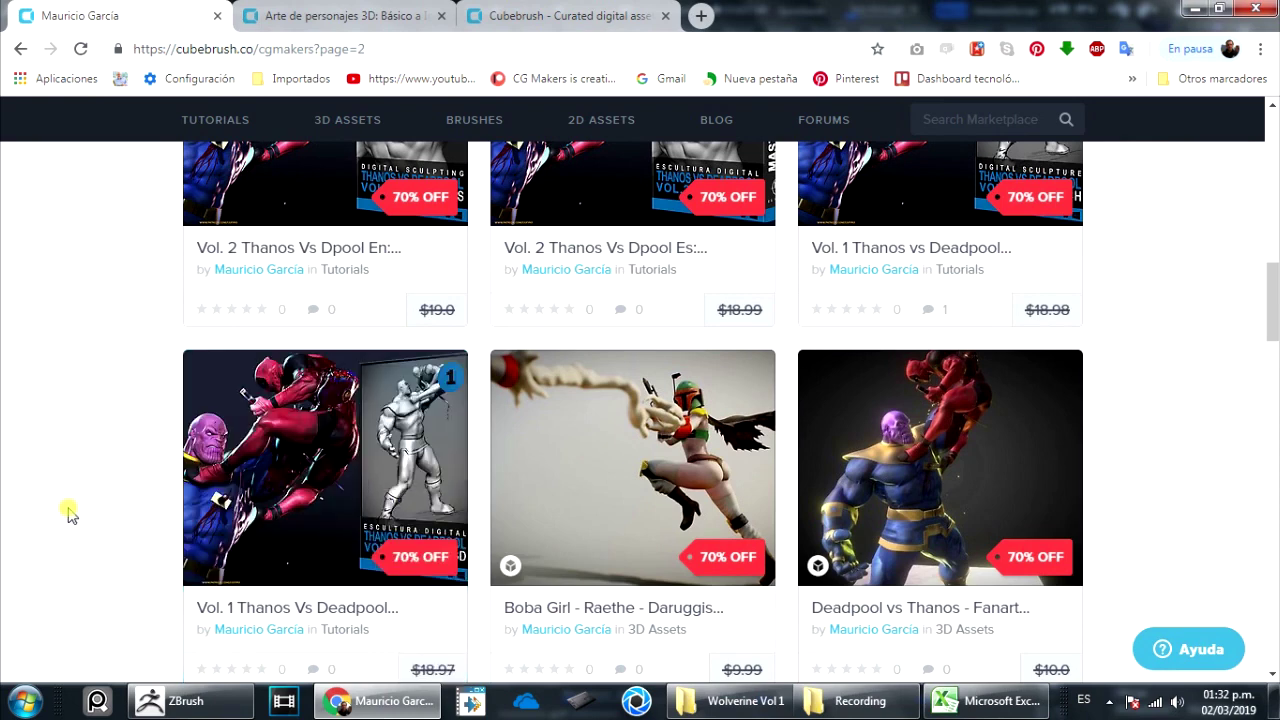
{"action": "scroll", "coordinate": [155, 450], "scroll_direction": "up", "scroll_amount": 3}
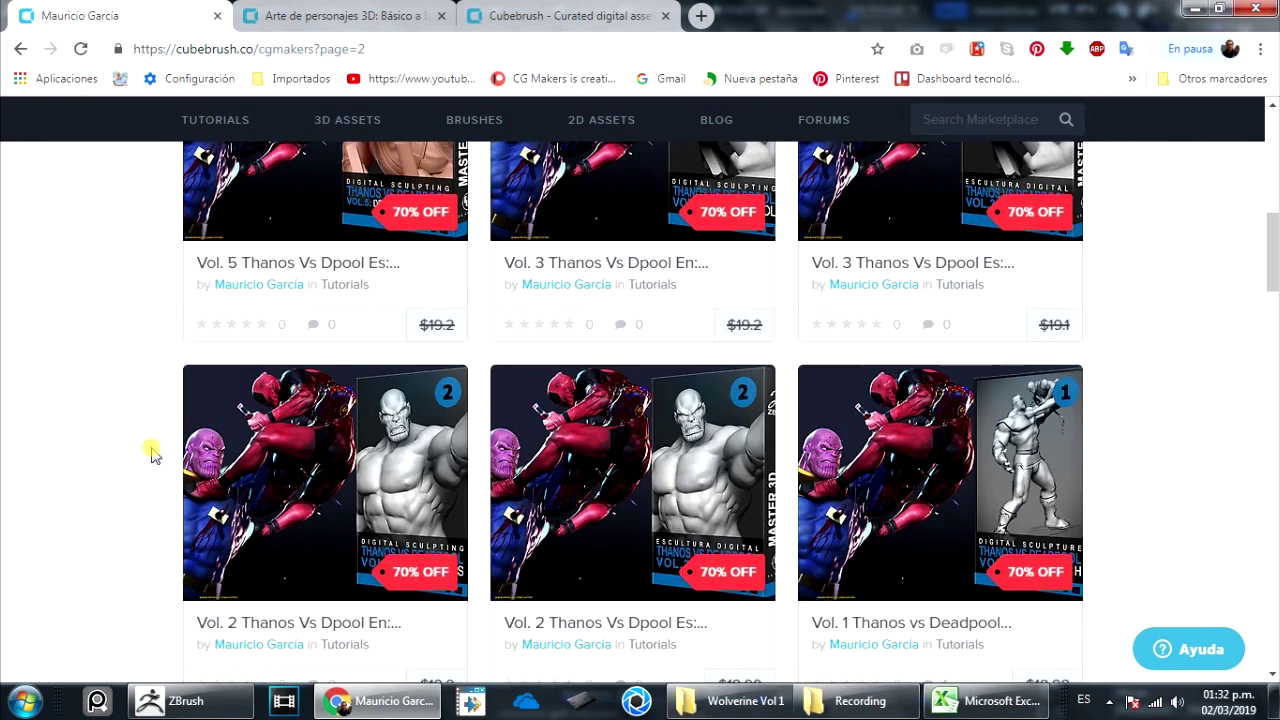
{"action": "scroll", "coordinate": [455, 457], "scroll_direction": "up", "scroll_amount": 3}
{"action": "scroll", "coordinate": [728, 486], "scroll_direction": "down", "scroll_amount": 3}
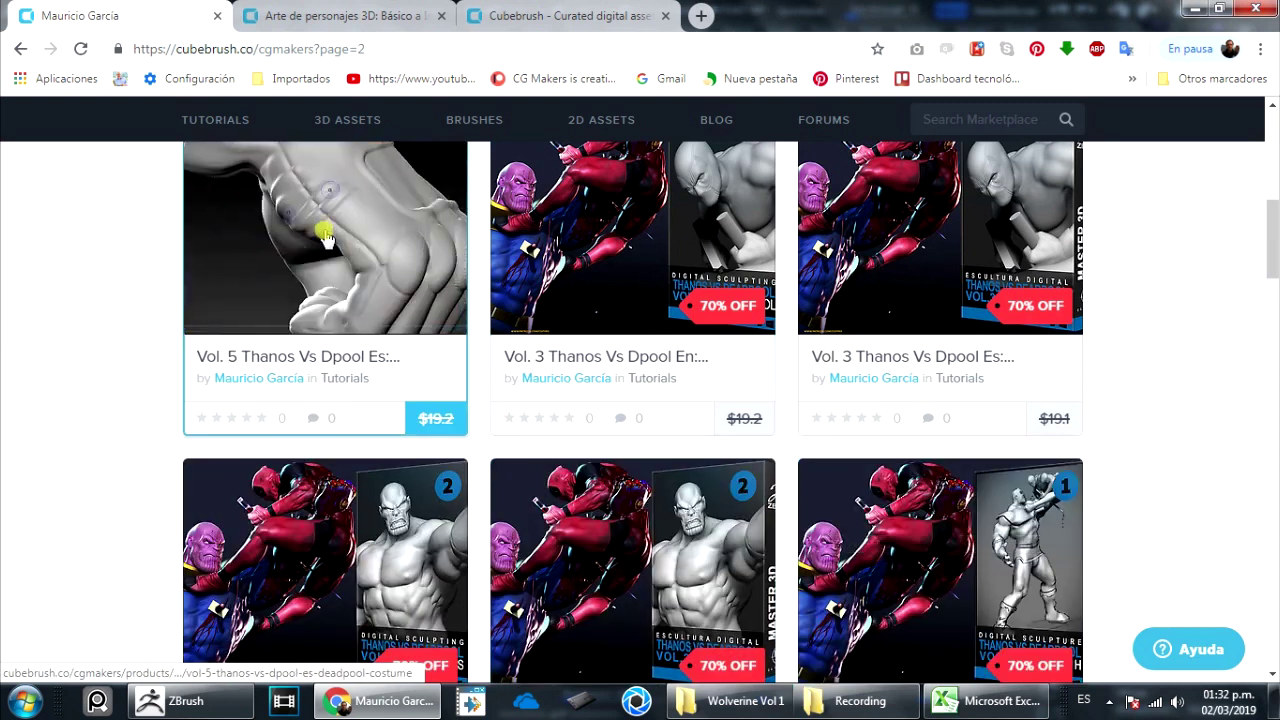
{"action": "scroll", "coordinate": [328, 245], "scroll_direction": "up", "scroll_amount": 2}
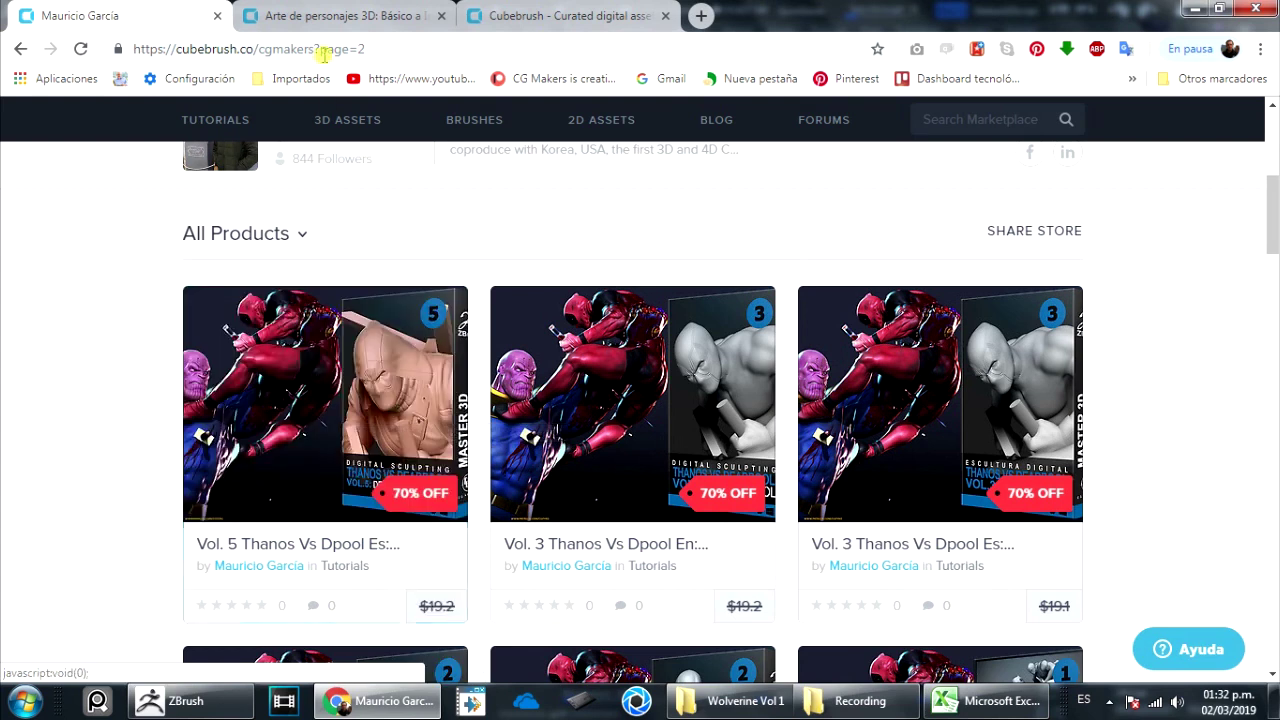
{"action": "left_click", "coordinate": [318, 18]}
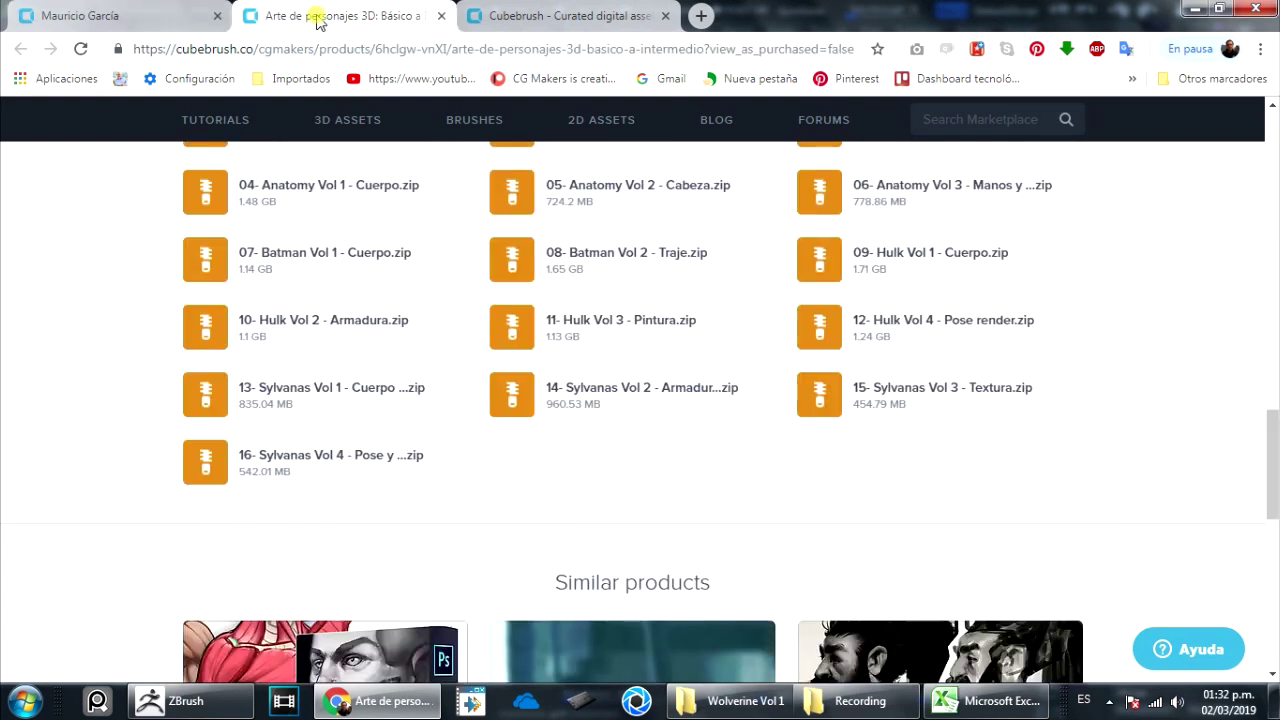
Step: Return to the CG Makers store tab listing the Thanos Vs Dpool tutorial volumes
{"action": "left_click", "coordinate": [159, 25]}
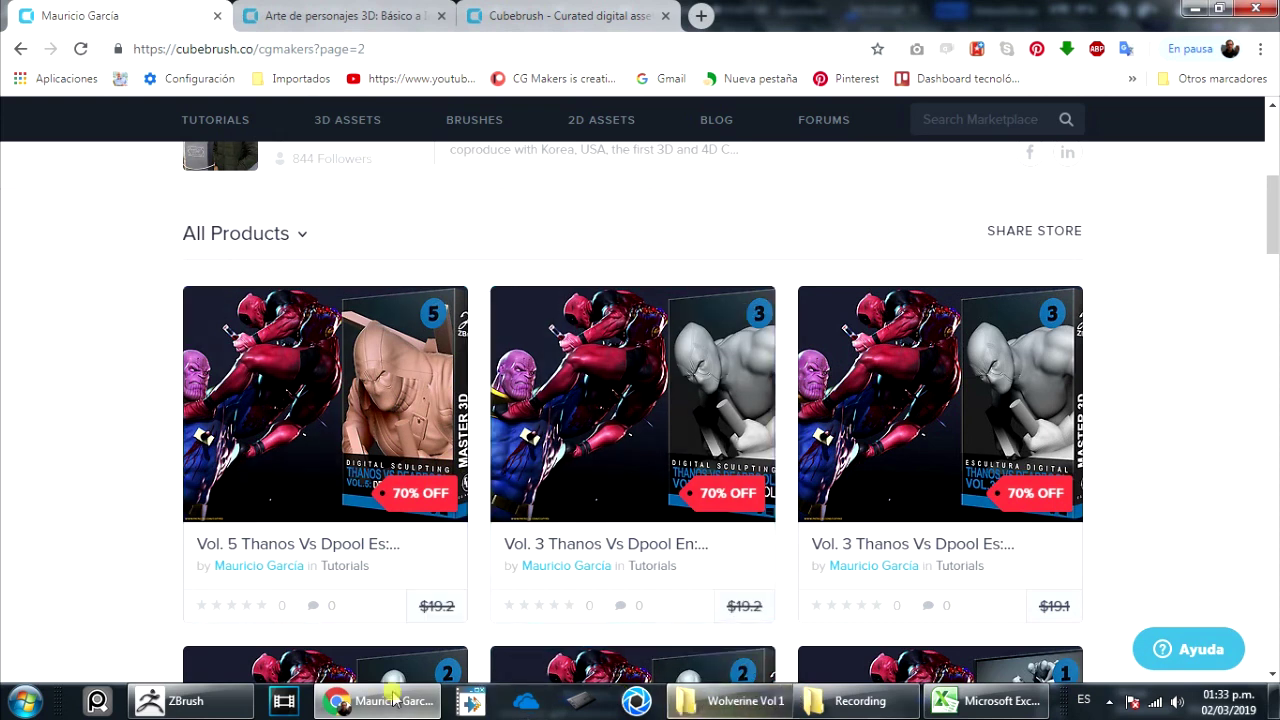
Step: Bring ZBrush back and orbit the diorama until the Sentinel's front faces the view
{"action": "left_click", "coordinate": [180, 704]}
{"action": "left_click_drag", "start_coordinate": [856, 310], "coordinate": [831, 316]}
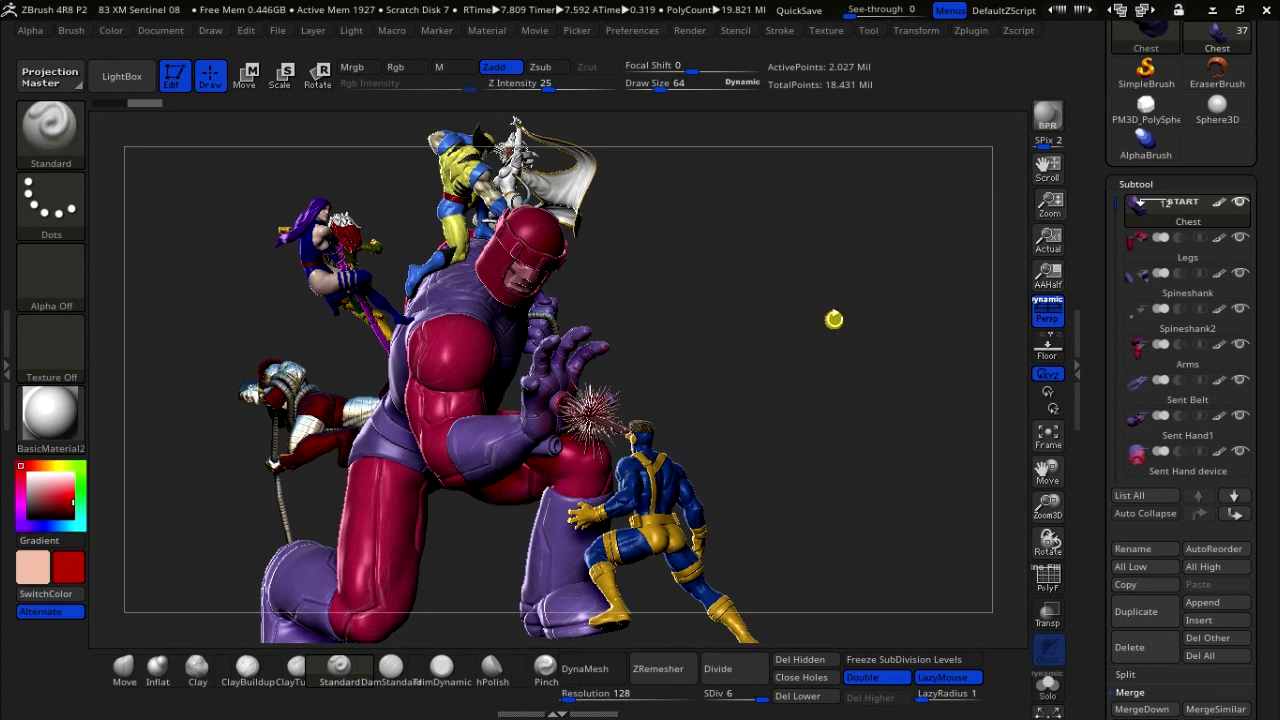
{"action": "mouse_move", "coordinate": [814, 396]}
{"action": "left_mouse_down"}
{"action": "mouse_move", "coordinate": [771, 406]}
{"action": "mouse_move", "coordinate": [751, 437]}
{"action": "mouse_move", "coordinate": [807, 434]}
{"action": "mouse_move", "coordinate": [1000, 474]}
{"action": "mouse_move", "coordinate": [1030, 490]}
{"action": "mouse_move", "coordinate": [1047, 573]}
{"action": "left_mouse_up"}
{"action": "mouse_move", "coordinate": [214, 348]}
{"action": "left_mouse_down"}
{"action": "mouse_move", "coordinate": [234, 345]}
{"action": "mouse_move", "coordinate": [261, 396]}
{"action": "mouse_move", "coordinate": [168, 344]}
{"action": "mouse_move", "coordinate": [143, 294]}
{"action": "mouse_move", "coordinate": [386, 334]}
{"action": "left_mouse_up"}
{"action": "mouse_move", "coordinate": [663, 386]}
{"action": "left_mouse_down"}
{"action": "mouse_move", "coordinate": [1026, 496]}
{"action": "mouse_move", "coordinate": [1030, 530]}
{"action": "mouse_move", "coordinate": [587, 248]}
{"action": "mouse_move", "coordinate": [469, 397]}
{"action": "left_mouse_up"}
{"action": "mouse_move", "coordinate": [529, 266]}
{"action": "left_mouse_down"}
{"action": "mouse_move", "coordinate": [546, 207]}
{"action": "mouse_move", "coordinate": [563, 363]}
{"action": "mouse_move", "coordinate": [582, 389]}
{"action": "mouse_move", "coordinate": [580, 471]}
{"action": "mouse_move", "coordinate": [594, 491]}
{"action": "mouse_move", "coordinate": [638, 499]}
{"action": "mouse_move", "coordinate": [666, 486]}
{"action": "mouse_move", "coordinate": [680, 454]}
{"action": "mouse_move", "coordinate": [854, 486]}
{"action": "mouse_move", "coordinate": [793, 363]}
{"action": "mouse_move", "coordinate": [537, 480]}
{"action": "mouse_move", "coordinate": [243, 443]}
{"action": "left_mouse_up"}
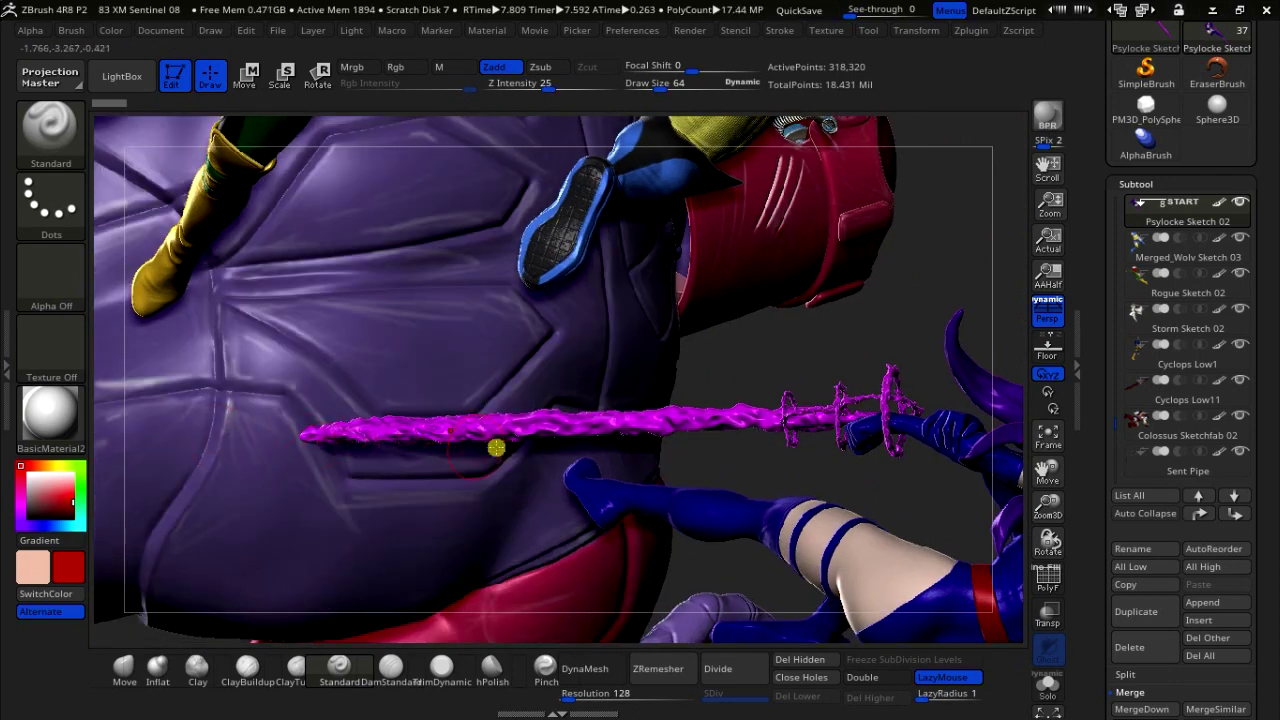
Step: Move in close on the Sentinel's purple armour, then pull out to show Rogue, Storm and Colossus
{"action": "mouse_move", "coordinate": [759, 390]}
{"action": "left_mouse_down"}
{"action": "mouse_move", "coordinate": [943, 374]}
{"action": "mouse_move", "coordinate": [347, 409]}
{"action": "left_mouse_up"}
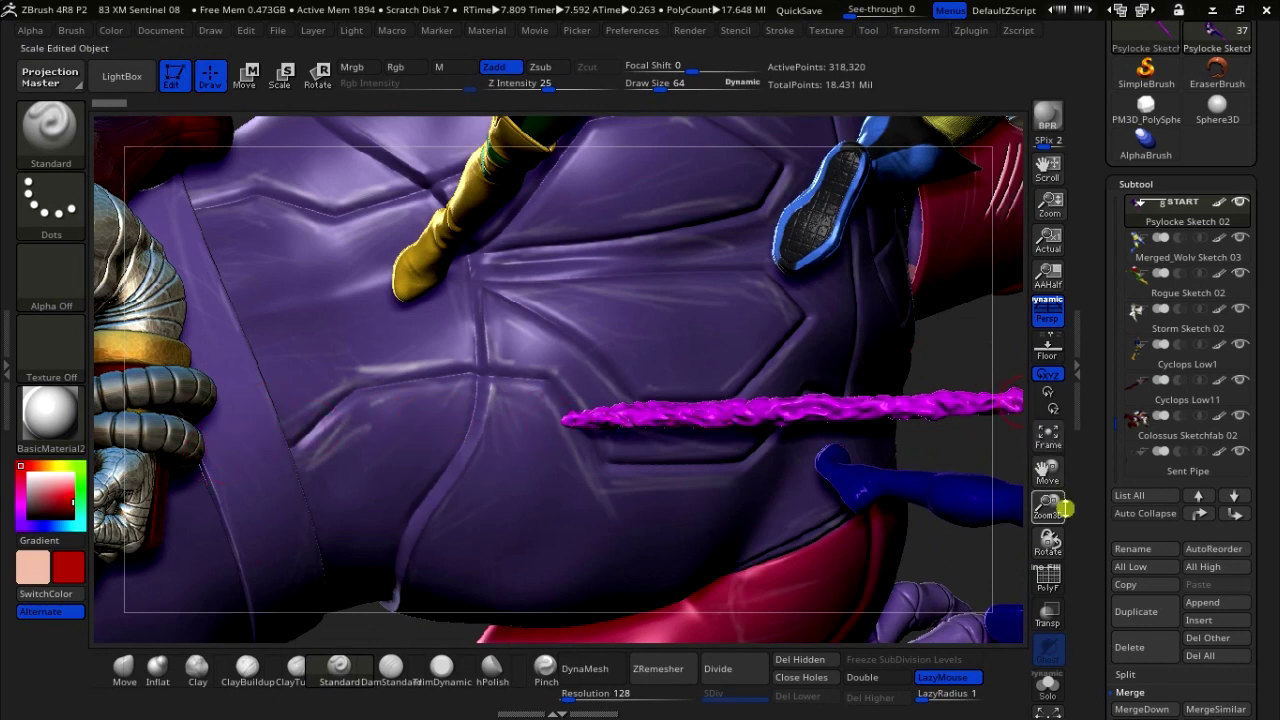
{"action": "mouse_move", "coordinate": [1047, 505]}
{"action": "left_mouse_down"}
{"action": "mouse_move", "coordinate": [937, 387]}
{"action": "mouse_move", "coordinate": [1035, 510]}
{"action": "left_mouse_up"}
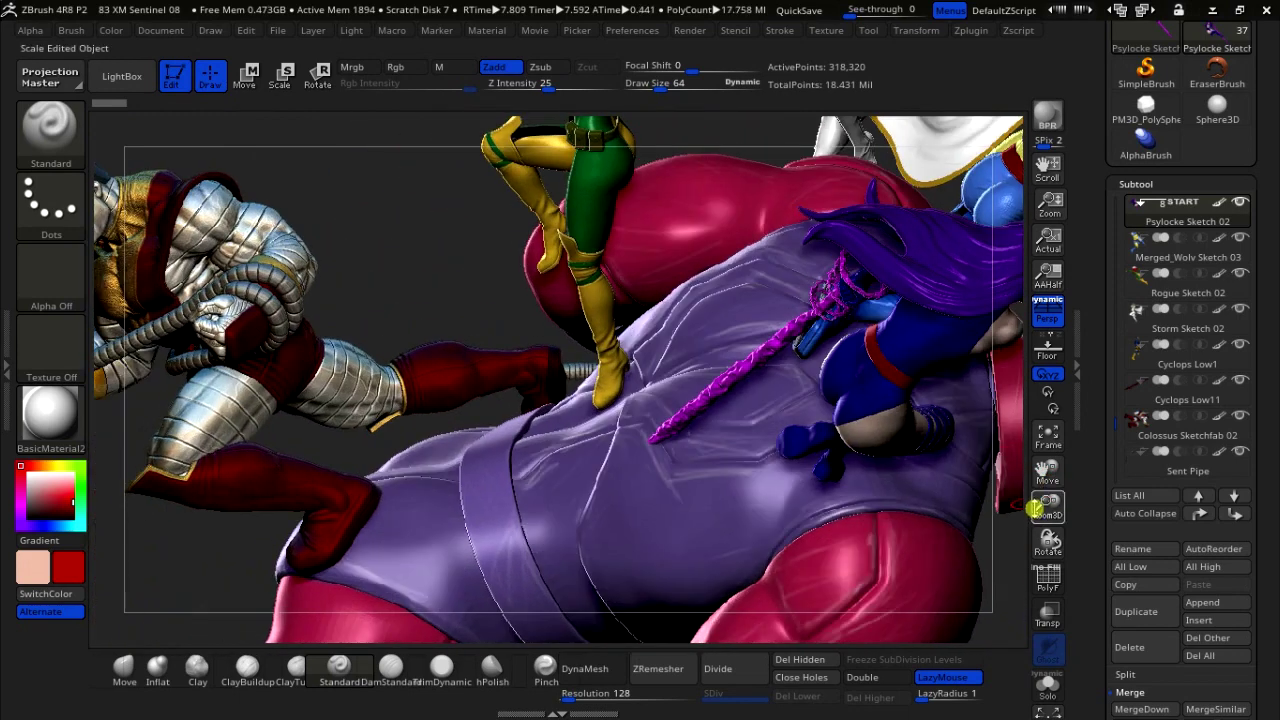
{"action": "mouse_move", "coordinate": [471, 223]}
{"action": "left_mouse_down"}
{"action": "mouse_move", "coordinate": [437, 483]}
{"action": "mouse_move", "coordinate": [409, 438]}
{"action": "mouse_move", "coordinate": [733, 386]}
{"action": "left_mouse_up"}
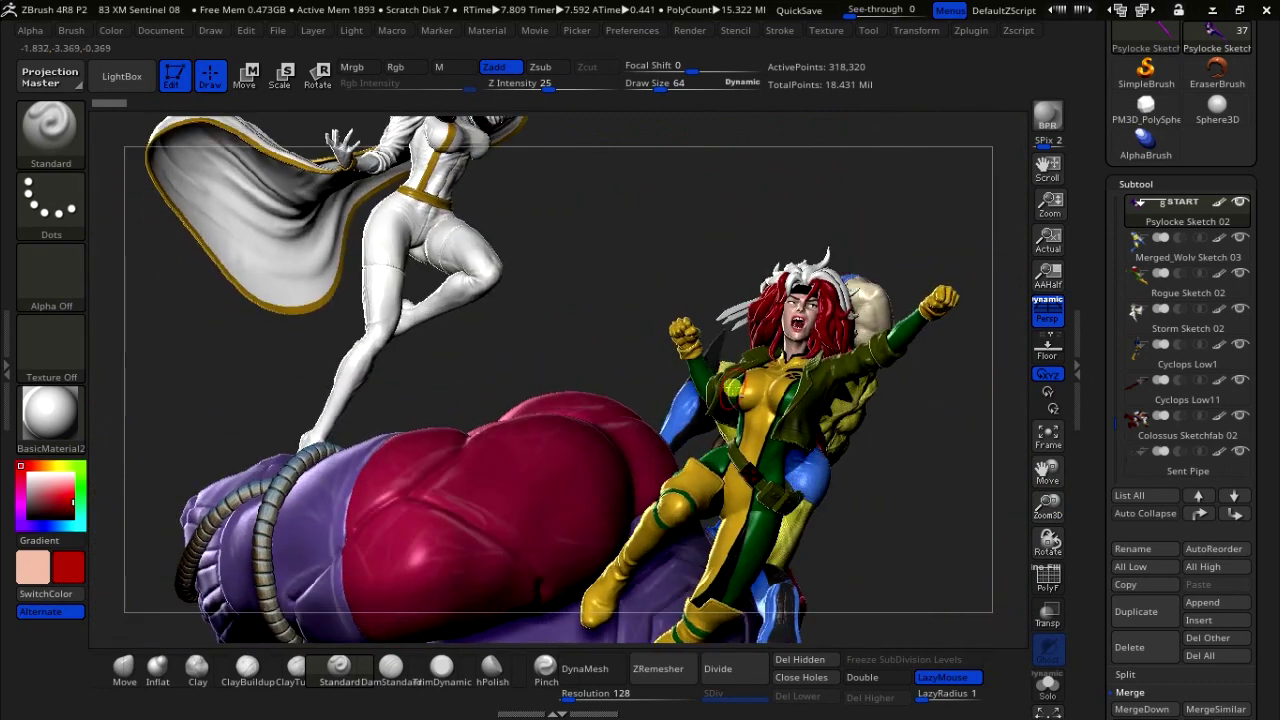
Step: Make Rogue Sketch 02 the active subtool and orbit the group to turn the Sentinel sideways
{"action": "left_click", "coordinate": [821, 430], "text": "alt"}
{"action": "mouse_move", "coordinate": [920, 437]}
{"action": "left_mouse_down"}
{"action": "mouse_move", "coordinate": [930, 551]}
{"action": "mouse_move", "coordinate": [895, 386]}
{"action": "mouse_move", "coordinate": [851, 363]}
{"action": "mouse_move", "coordinate": [721, 425]}
{"action": "mouse_move", "coordinate": [403, 171]}
{"action": "mouse_move", "coordinate": [278, 199]}
{"action": "mouse_move", "coordinate": [223, 171]}
{"action": "mouse_move", "coordinate": [209, 137]}
{"action": "mouse_move", "coordinate": [497, 481]}
{"action": "left_mouse_up"}
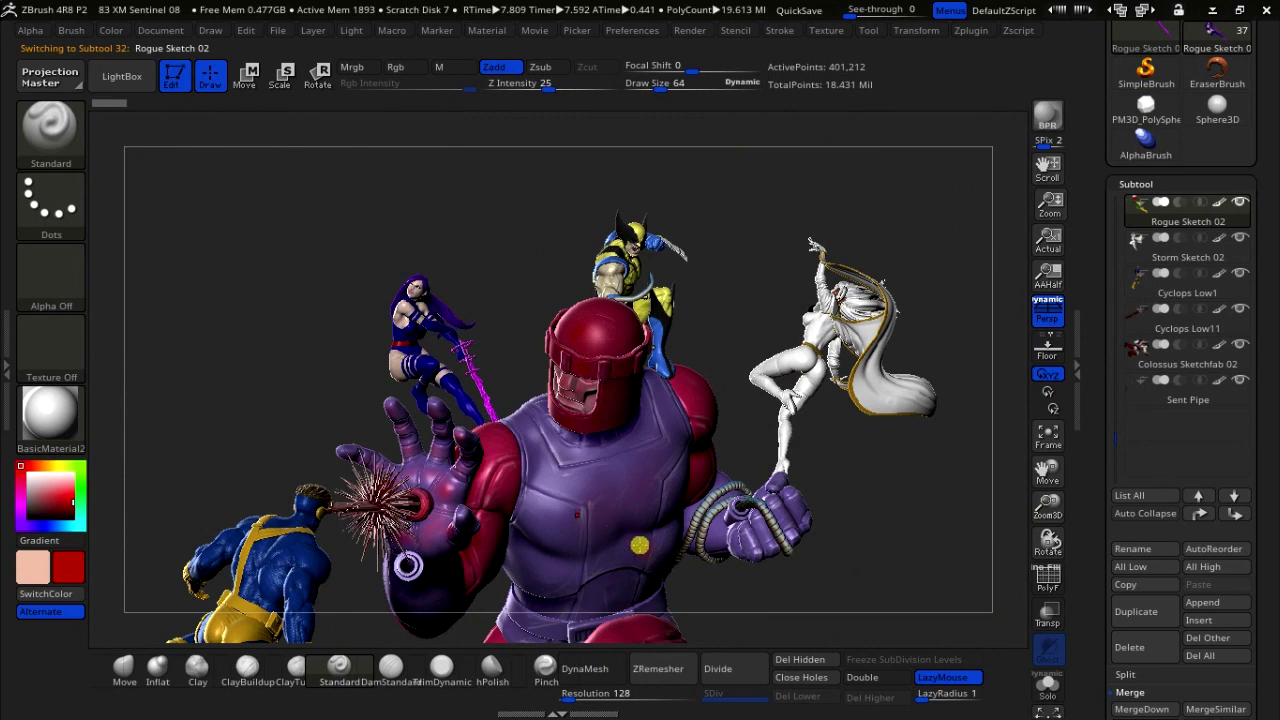
{"action": "left_click_drag", "start_coordinate": [497, 344], "coordinate": [477, 520]}
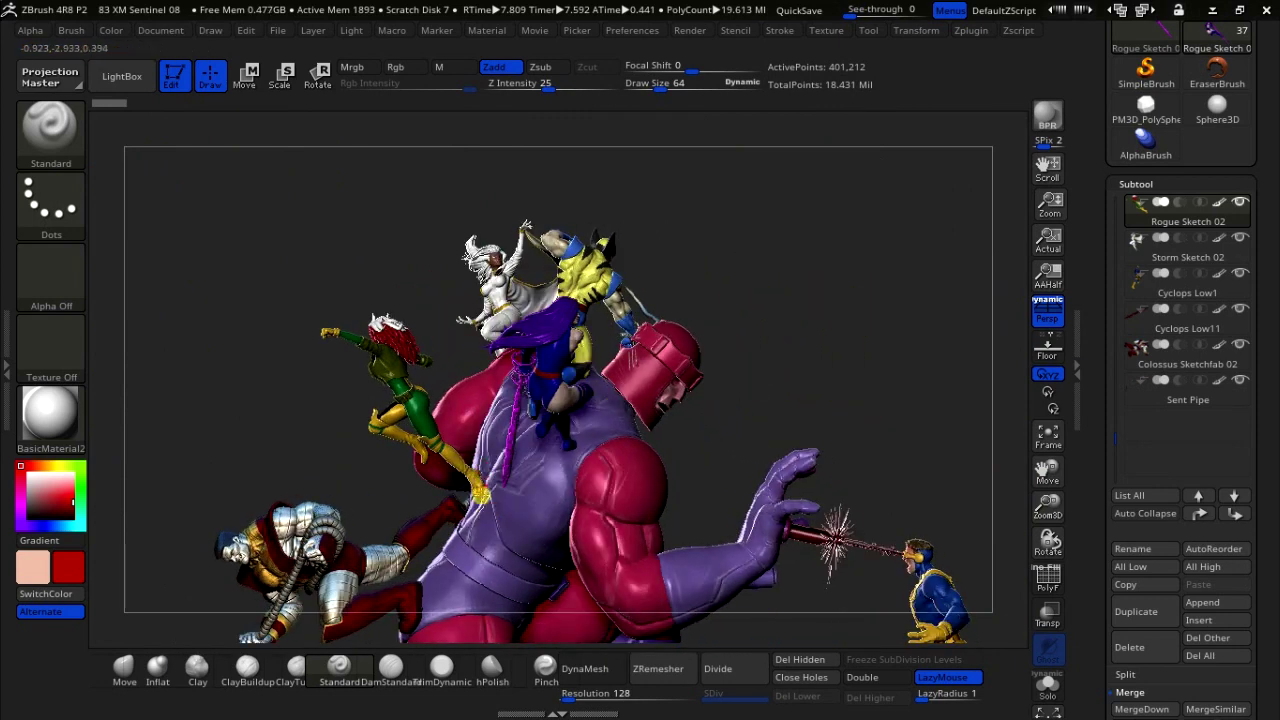
{"action": "left_click_drag", "start_coordinate": [293, 406], "coordinate": [313, 422]}
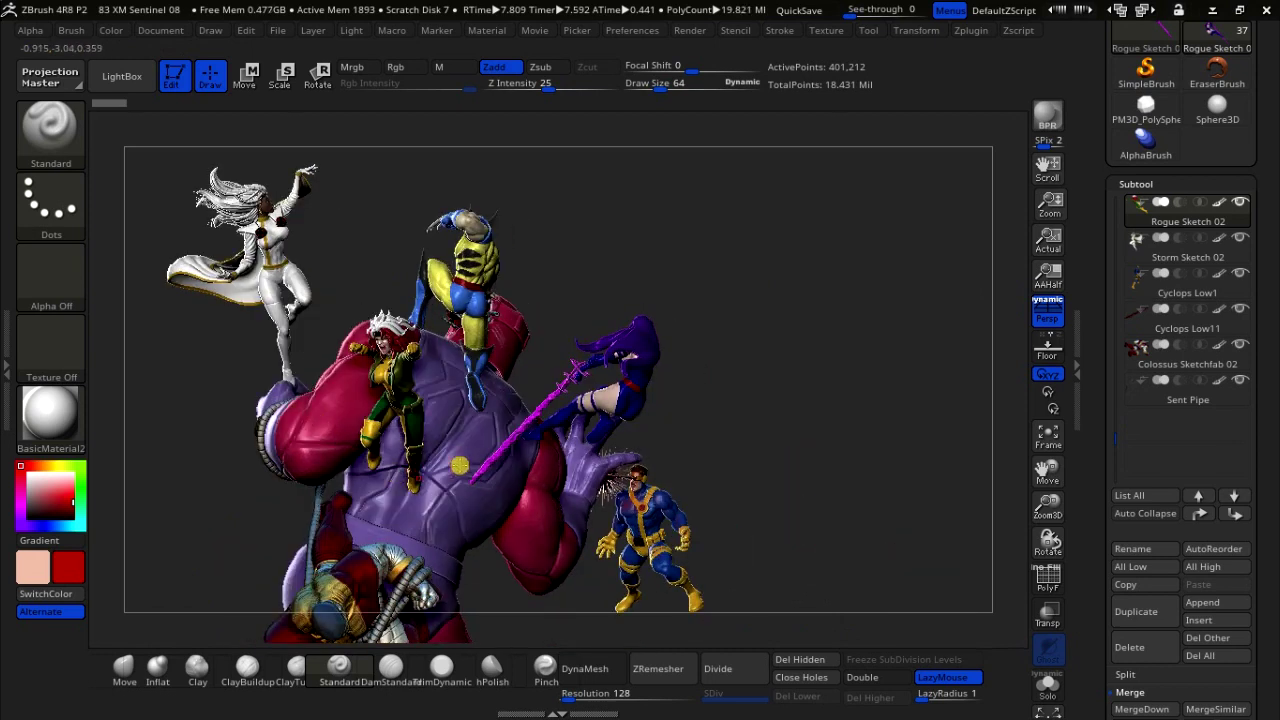
{"action": "mouse_move", "coordinate": [759, 490]}
{"action": "left_mouse_down"}
{"action": "mouse_move", "coordinate": [302, 464]}
{"action": "mouse_move", "coordinate": [271, 313]}
{"action": "left_mouse_up"}
Step: Make Storm Sketch 02 active, frame it, then pan and zoom out to the whole group
{"action": "left_click", "coordinate": [290, 243], "text": "alt"}
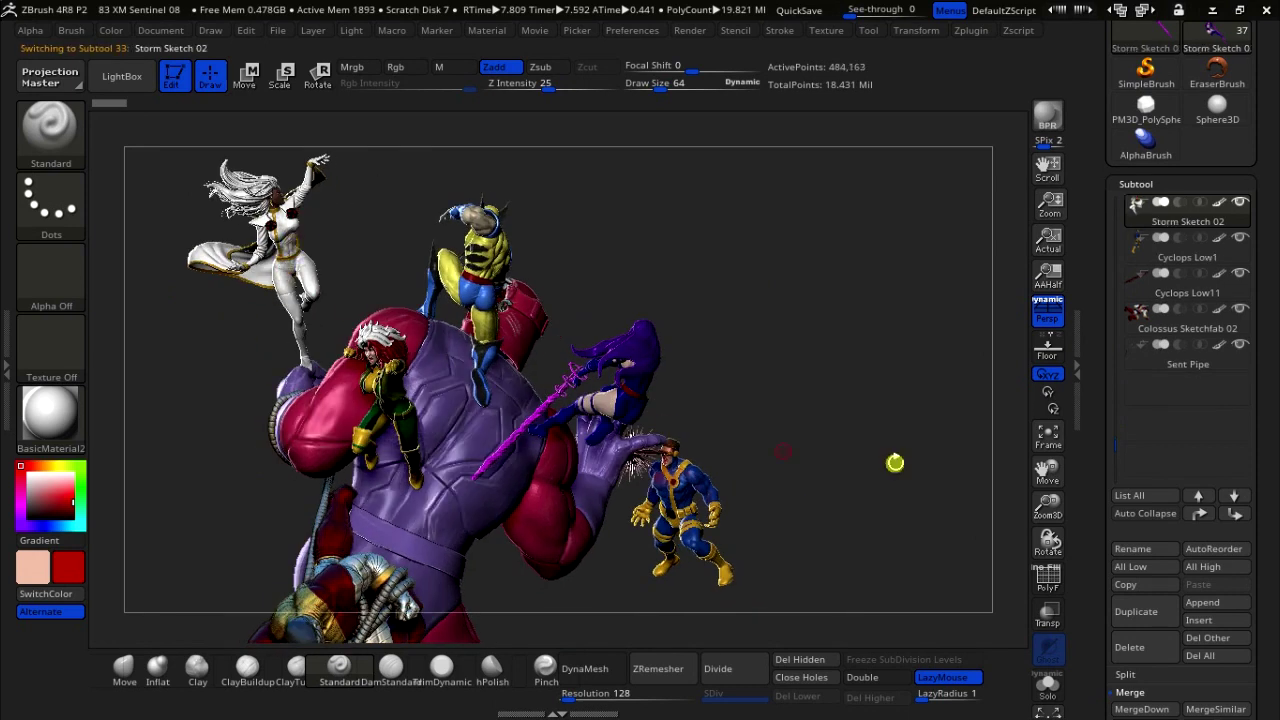
{"action": "left_click_drag", "start_coordinate": [1045, 497], "coordinate": [1057, 685]}
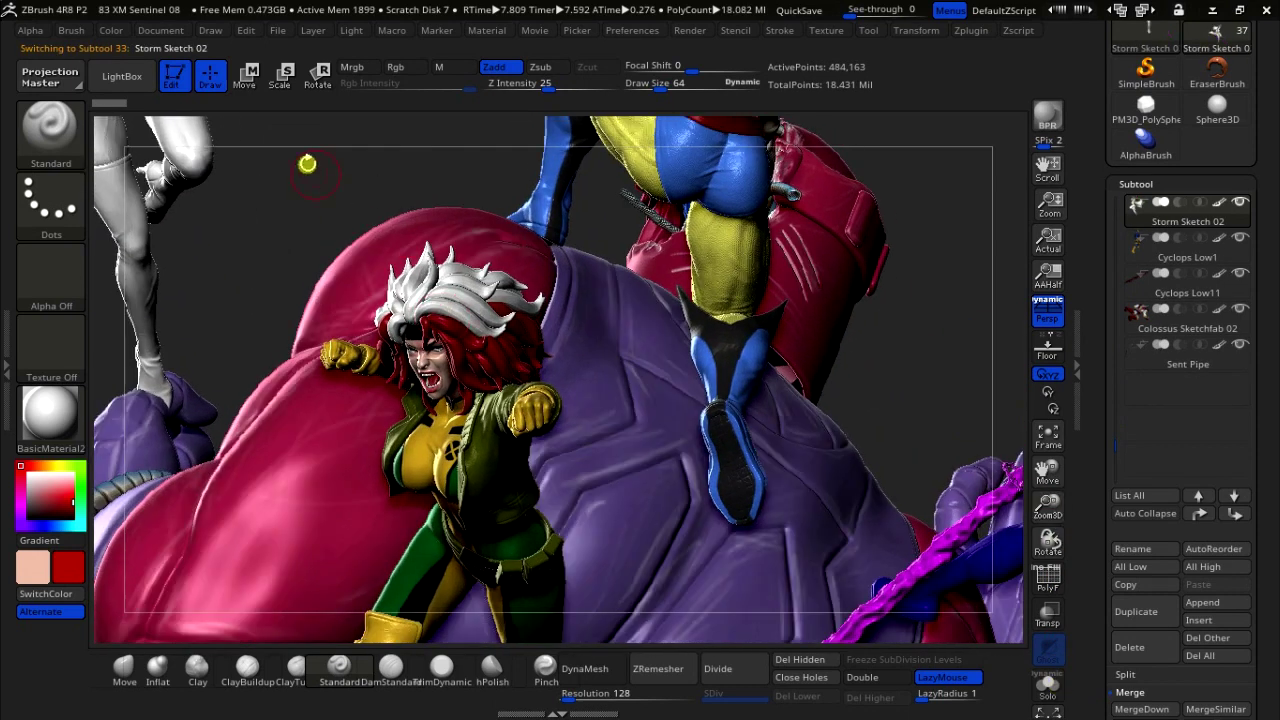
{"action": "key", "text": "f"}
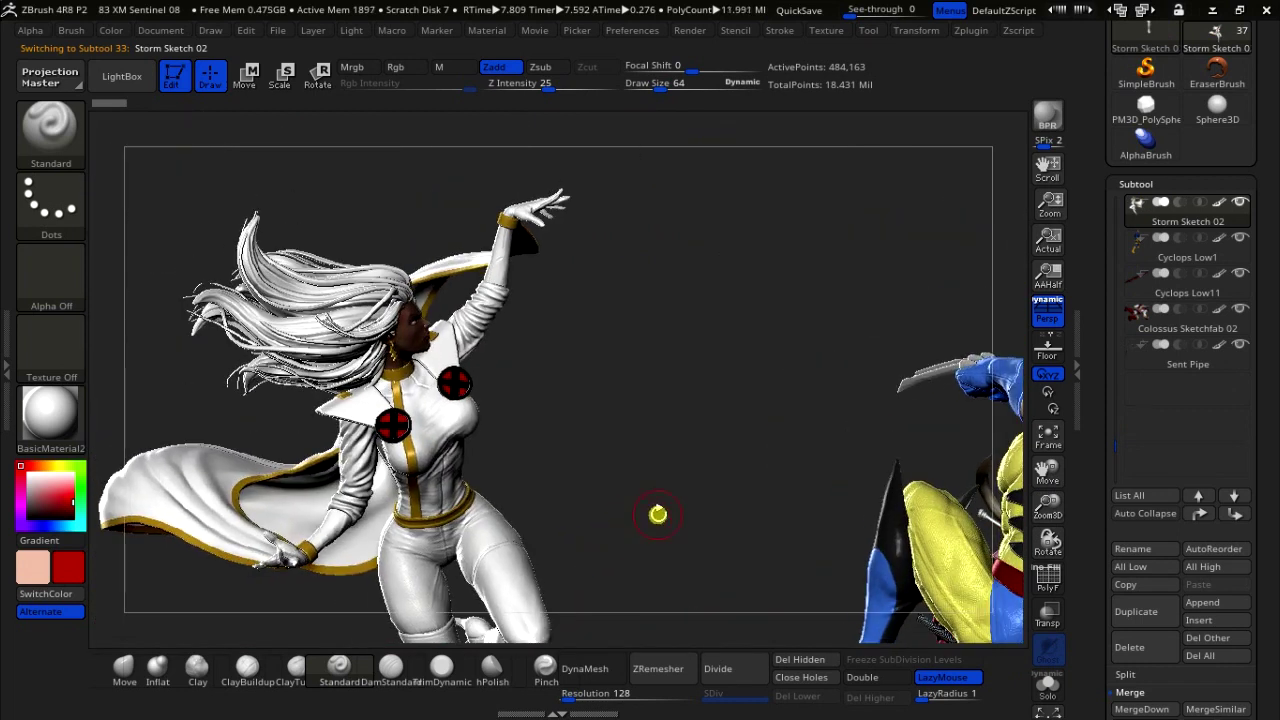
{"action": "right_click_drag", "start_coordinate": [630, 503], "coordinate": [899, 387], "text": "alt"}
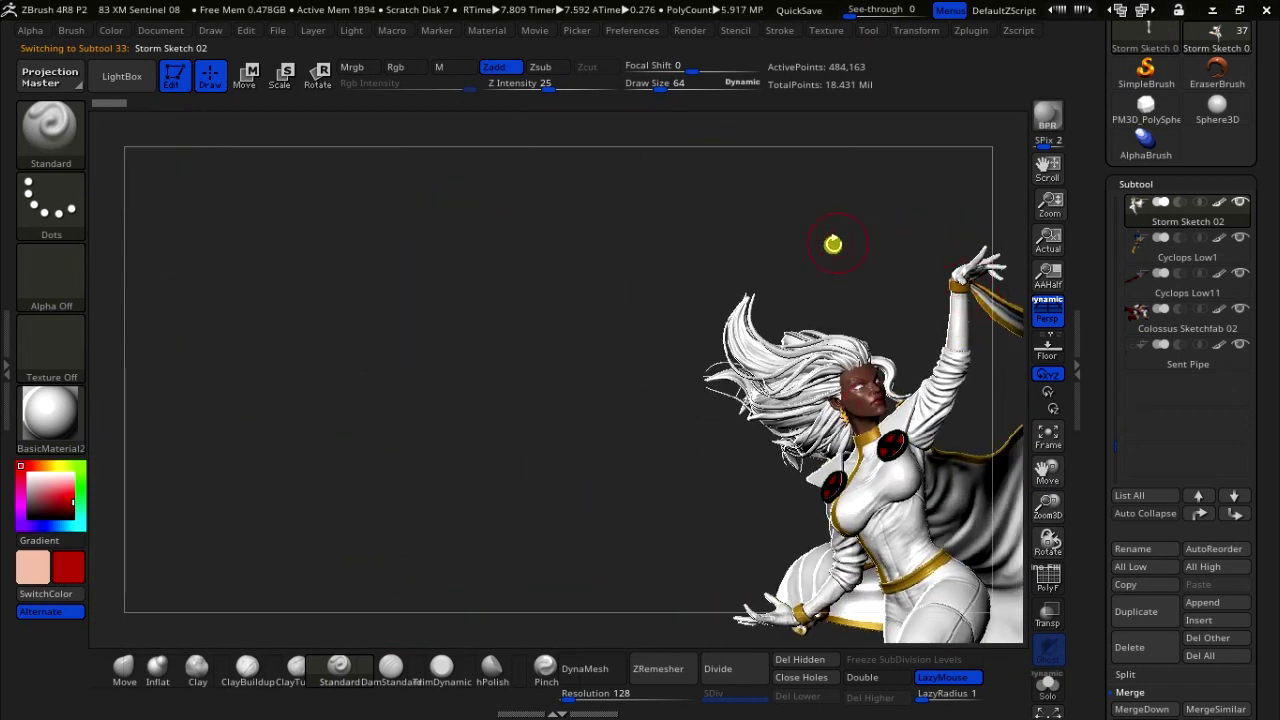
{"action": "right_click_drag", "start_coordinate": [833, 244], "coordinate": [499, 244], "text": "alt"}
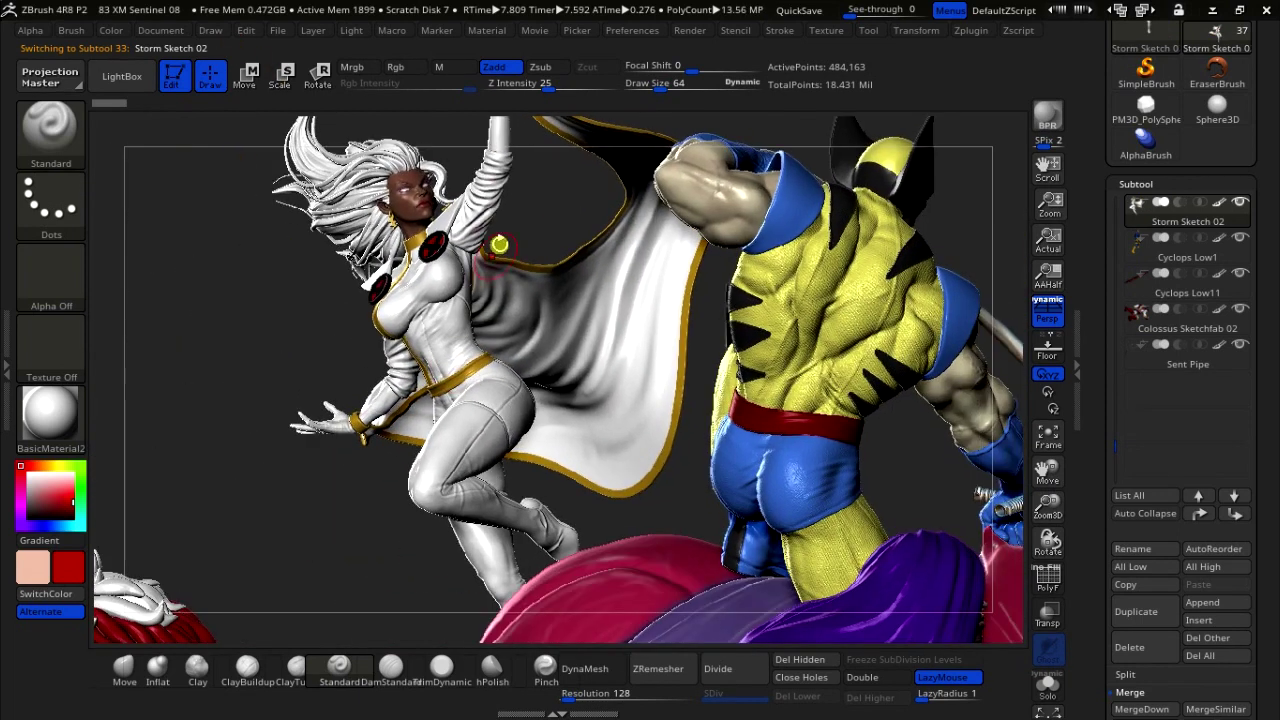
{"action": "mouse_move", "coordinate": [1057, 511]}
{"action": "left_mouse_down"}
{"action": "mouse_move", "coordinate": [811, 267]}
{"action": "mouse_move", "coordinate": [871, 294]}
{"action": "mouse_move", "coordinate": [871, 309]}
{"action": "mouse_move", "coordinate": [549, 363]}
{"action": "mouse_move", "coordinate": [361, 338]}
{"action": "left_mouse_up"}
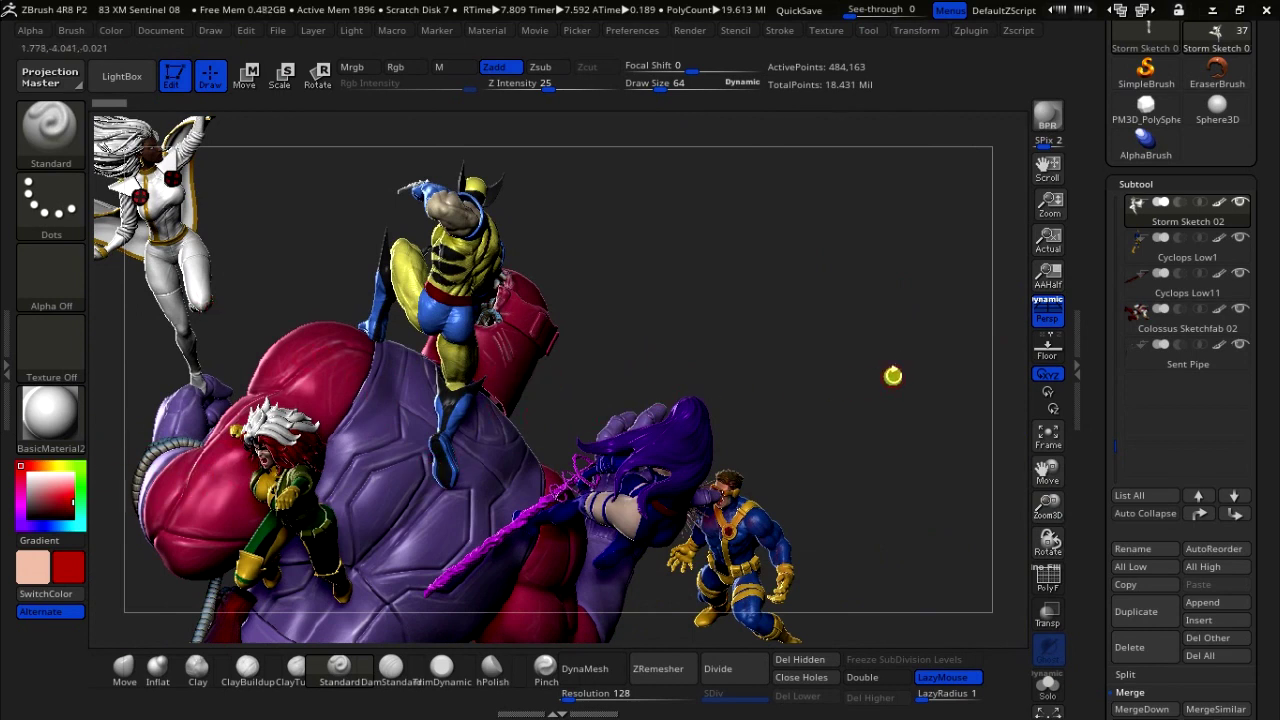
{"action": "mouse_move", "coordinate": [893, 376]}
{"action": "left_mouse_down"}
{"action": "mouse_move", "coordinate": [851, 306]}
{"action": "mouse_move", "coordinate": [1000, 513]}
{"action": "mouse_move", "coordinate": [821, 491]}
{"action": "mouse_move", "coordinate": [803, 540]}
{"action": "mouse_move", "coordinate": [814, 623]}
{"action": "mouse_move", "coordinate": [984, 619]}
{"action": "mouse_move", "coordinate": [580, 526]}
{"action": "mouse_move", "coordinate": [889, 543]}
{"action": "mouse_move", "coordinate": [991, 611]}
{"action": "left_mouse_up"}
Step: Make Merged_Wolv Sketch 03 active and orbit to a close front view of Storm and Wolverine
{"action": "left_click", "coordinate": [567, 320], "text": "alt"}
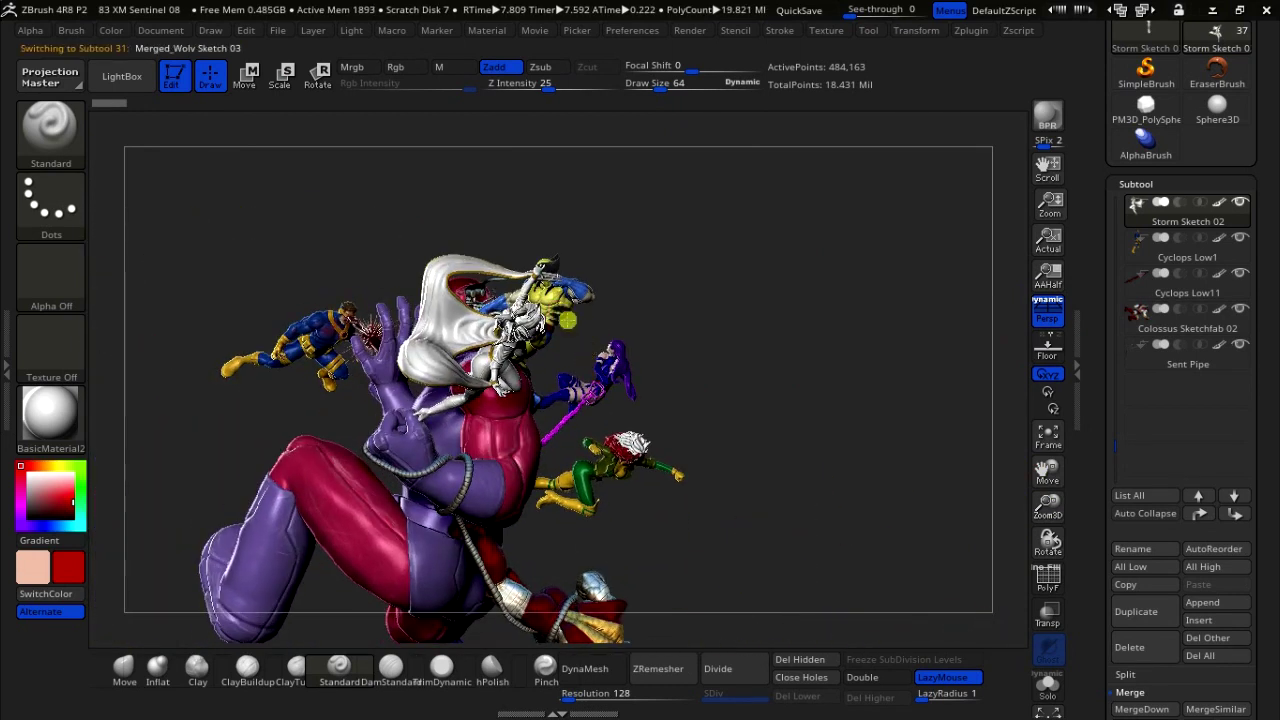
{"action": "left_click_drag", "start_coordinate": [757, 429], "coordinate": [889, 466]}
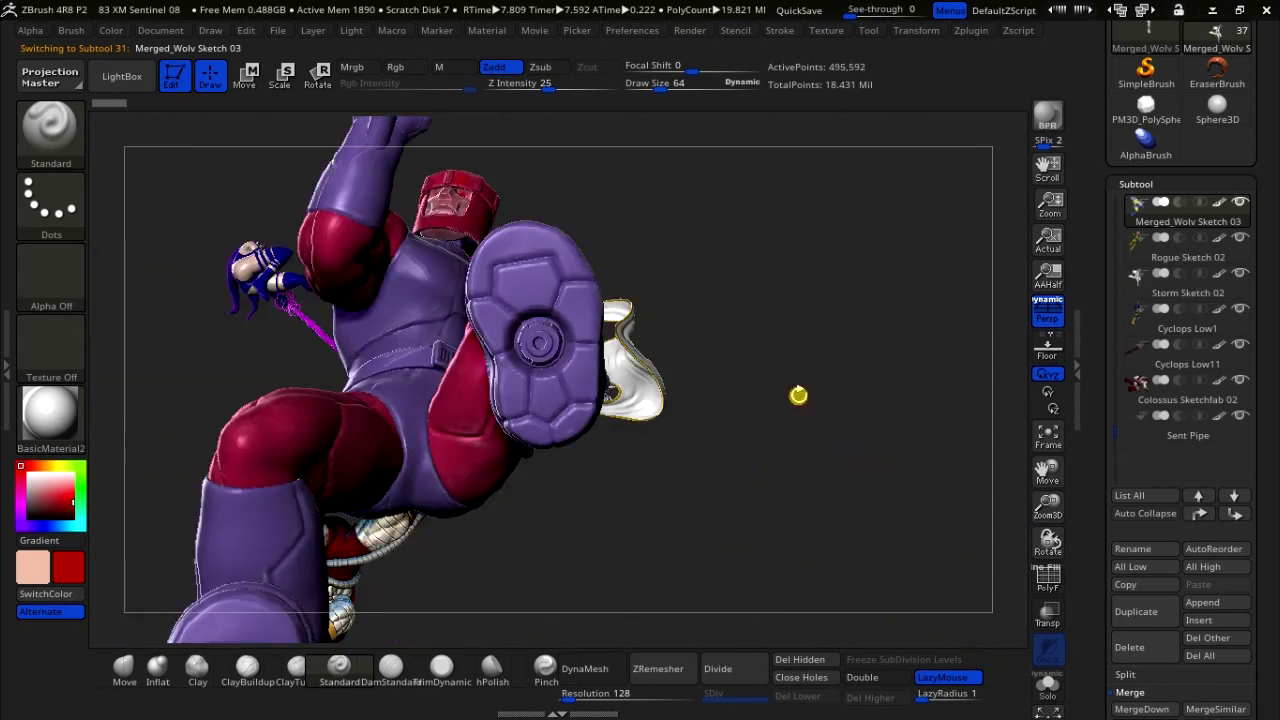
{"action": "mouse_move", "coordinate": [798, 395]}
{"action": "left_mouse_down"}
{"action": "mouse_move", "coordinate": [826, 591]}
{"action": "mouse_move", "coordinate": [1003, 500]}
{"action": "left_mouse_up"}
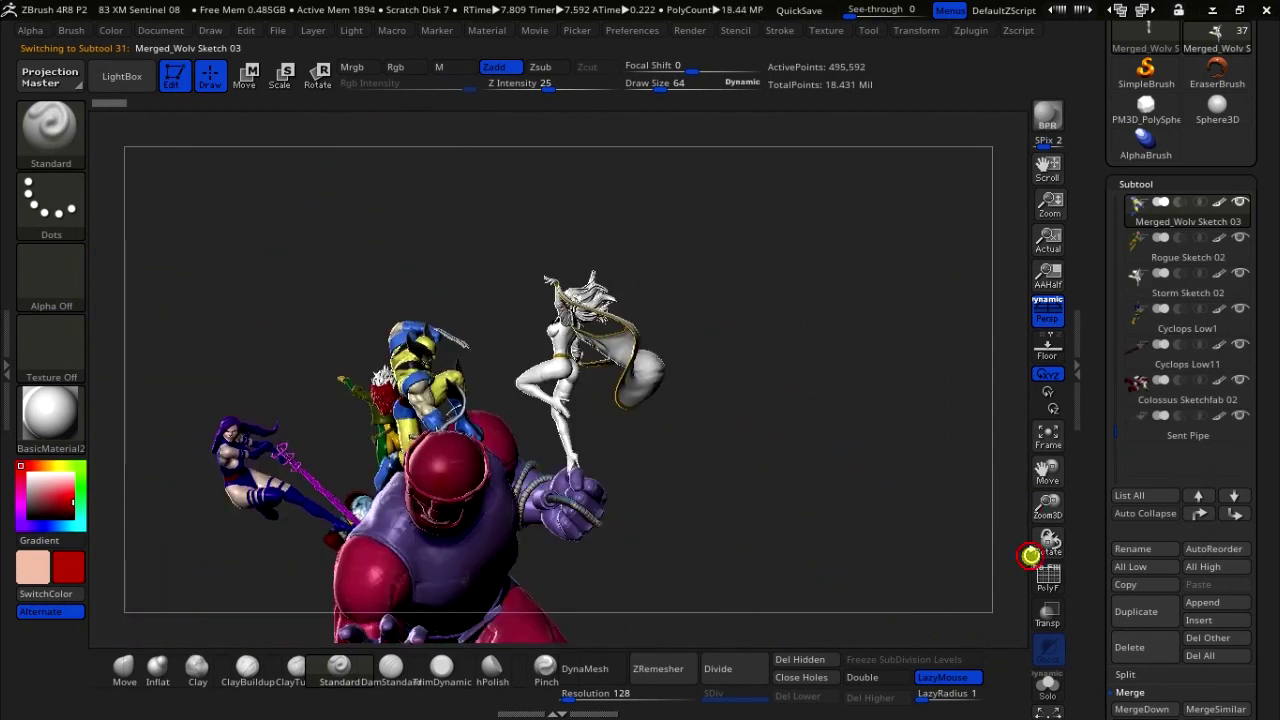
{"action": "mouse_move", "coordinate": [1031, 555]}
{"action": "left_mouse_down"}
{"action": "mouse_move", "coordinate": [1040, 540]}
{"action": "mouse_move", "coordinate": [1047, 684]}
{"action": "left_mouse_up"}
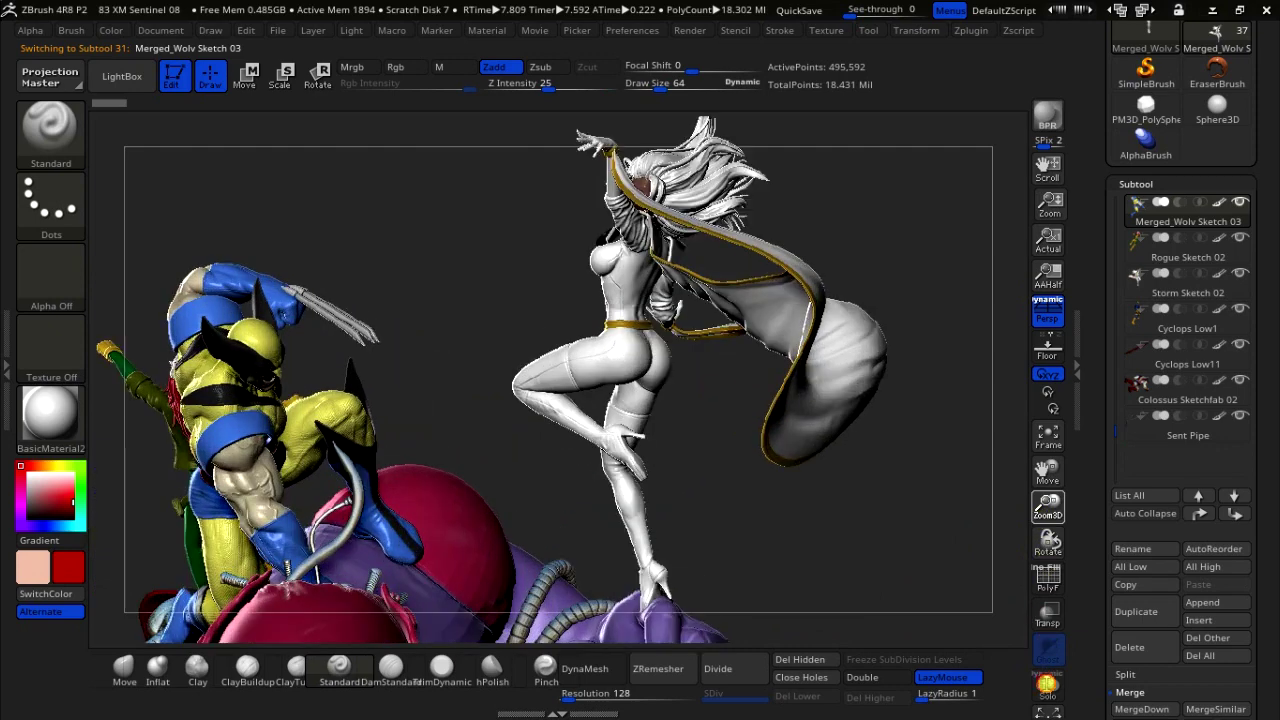
{"action": "left_click_drag", "start_coordinate": [1047, 509], "coordinate": [1047, 540]}
{"action": "mouse_move", "coordinate": [514, 390]}
{"action": "left_mouse_down"}
{"action": "mouse_move", "coordinate": [586, 323]}
{"action": "mouse_move", "coordinate": [634, 363]}
{"action": "mouse_move", "coordinate": [571, 332]}
{"action": "left_mouse_up"}
{"action": "mouse_move", "coordinate": [395, 209]}
{"action": "left_mouse_down"}
{"action": "mouse_move", "coordinate": [657, 217]}
{"action": "mouse_move", "coordinate": [643, 212]}
{"action": "mouse_move", "coordinate": [551, 318]}
{"action": "left_mouse_up"}
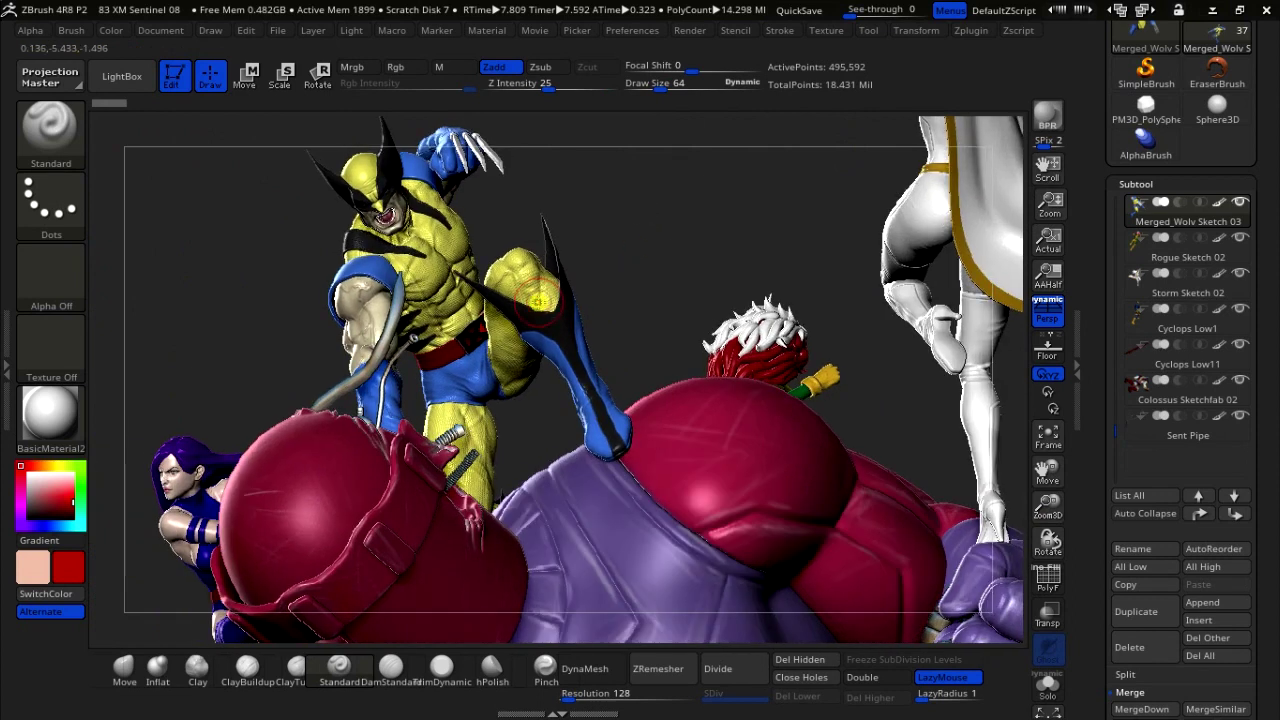
Step: Zoom in on Wolverine's torso, leg, head and claws, then pull back to the whole group
{"action": "left_click_drag", "start_coordinate": [1048, 505], "coordinate": [1060, 603]}
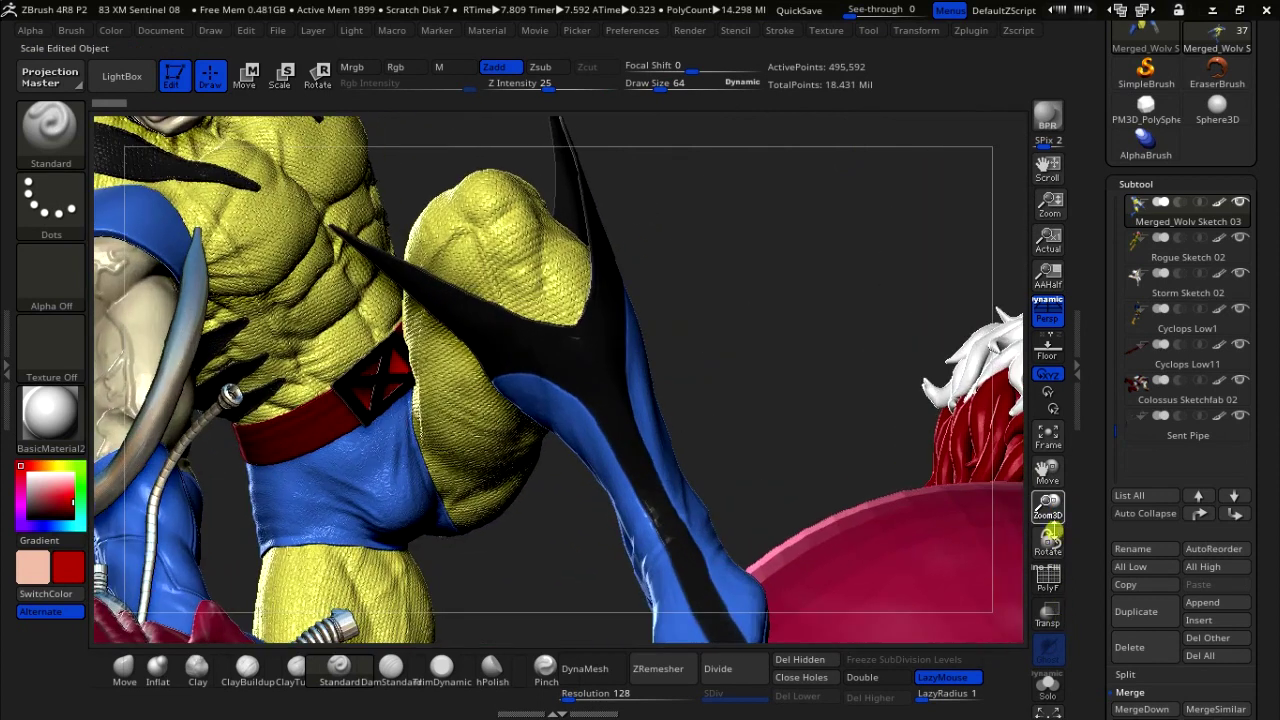
{"action": "left_click_drag", "start_coordinate": [1037, 483], "coordinate": [1022, 566]}
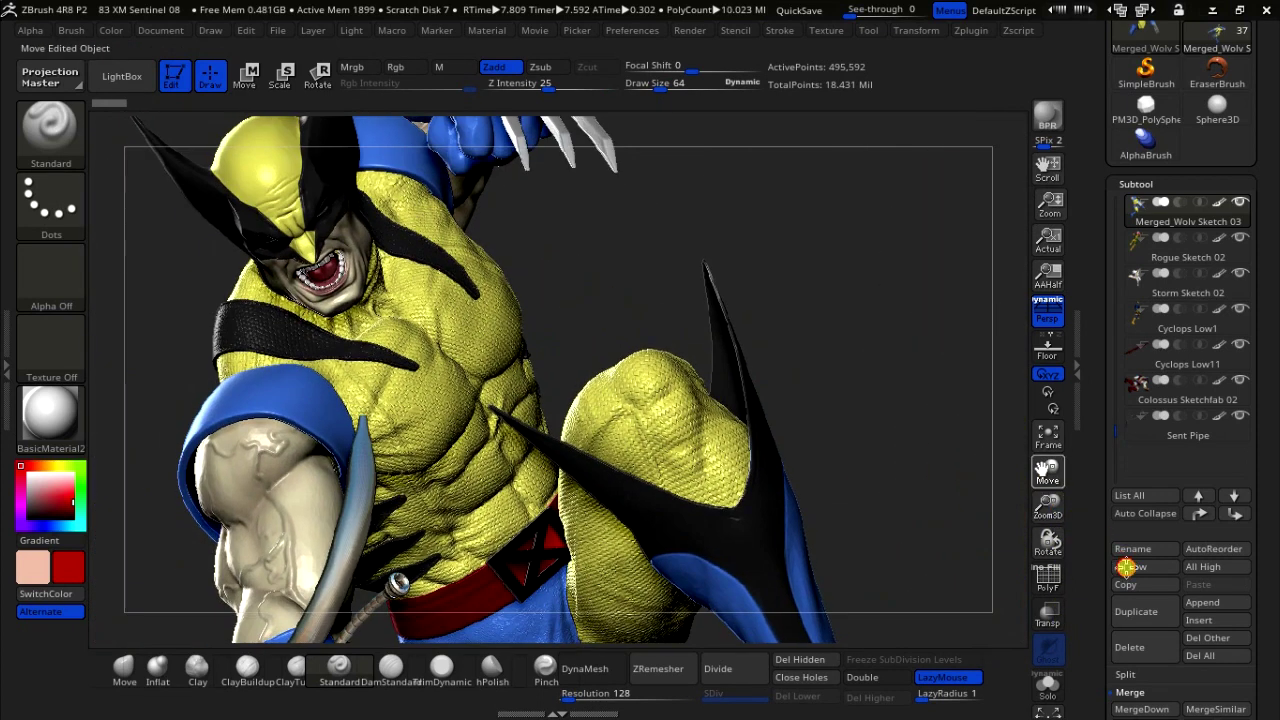
{"action": "mouse_move", "coordinate": [1043, 514]}
{"action": "left_mouse_down"}
{"action": "mouse_move", "coordinate": [793, 441]}
{"action": "mouse_move", "coordinate": [817, 406]}
{"action": "left_mouse_up"}
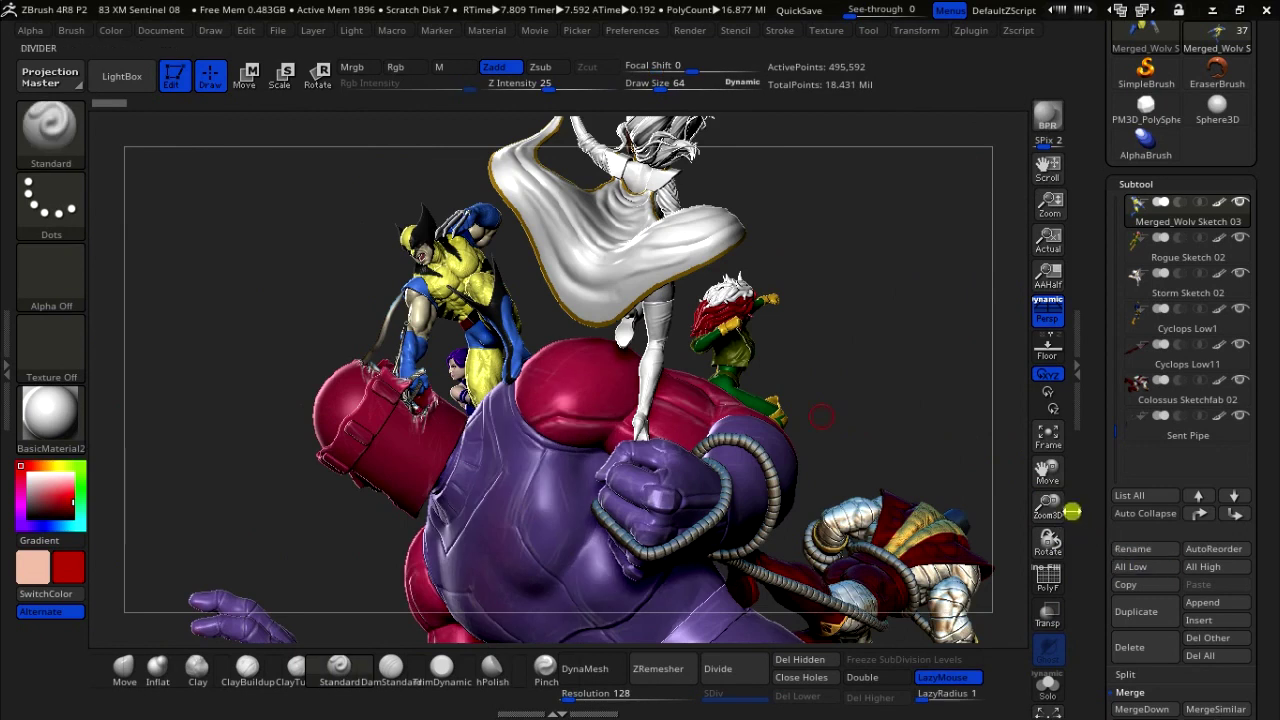
Step: Orbit the statue, snap it to a near-front view, and zoom in on the figures atop the Sentinel
{"action": "mouse_move", "coordinate": [1034, 477]}
{"action": "left_mouse_down"}
{"action": "mouse_move", "coordinate": [857, 583]}
{"action": "mouse_move", "coordinate": [852, 517]}
{"action": "mouse_move", "coordinate": [862, 538]}
{"action": "mouse_move", "coordinate": [929, 542]}
{"action": "left_mouse_up"}
{"action": "mouse_move", "coordinate": [777, 537]}
{"action": "left_mouse_down"}
{"action": "mouse_move", "coordinate": [849, 540]}
{"action": "mouse_move", "coordinate": [891, 566]}
{"action": "mouse_move", "coordinate": [905, 621]}
{"action": "left_mouse_up"}
{"action": "mouse_move", "coordinate": [918, 634]}
{"action": "left_mouse_down"}
{"action": "mouse_move", "coordinate": [863, 591]}
{"action": "mouse_move", "coordinate": [846, 558]}
{"action": "left_mouse_up"}
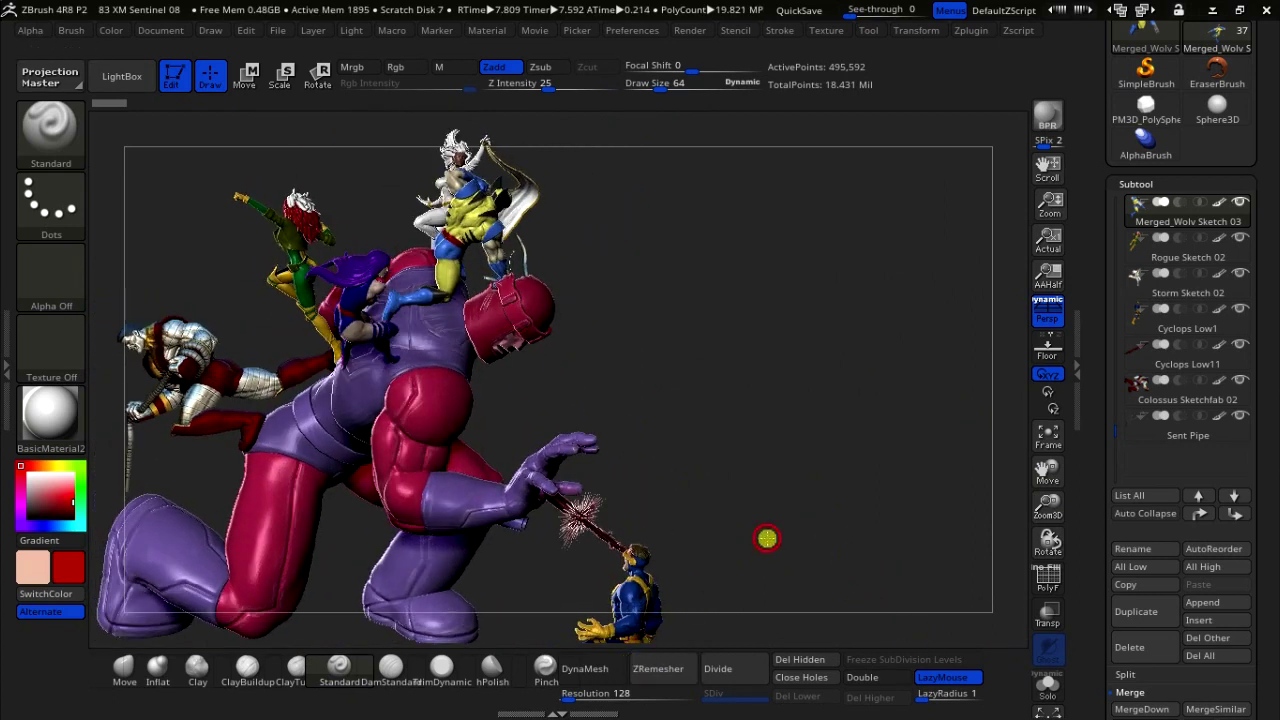
{"action": "left_click_drag", "start_coordinate": [766, 537], "coordinate": [737, 514]}
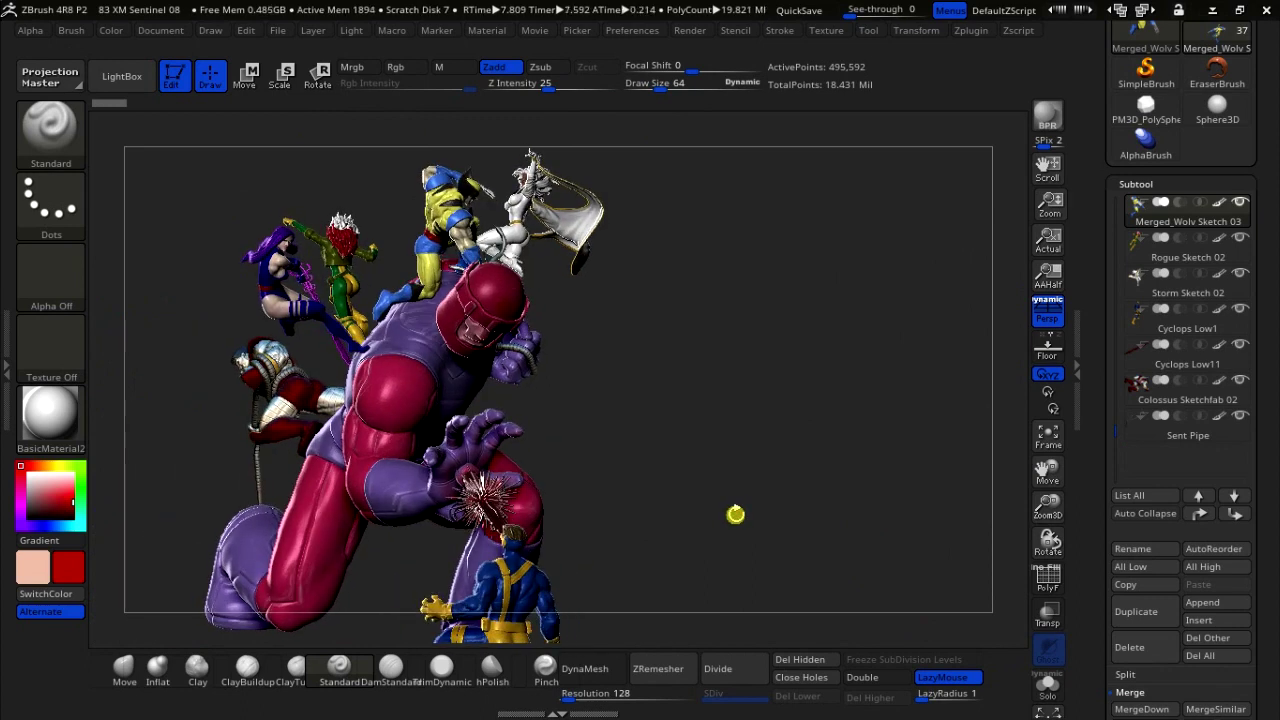
{"action": "left_click_drag", "start_coordinate": [746, 514], "coordinate": [737, 523]}
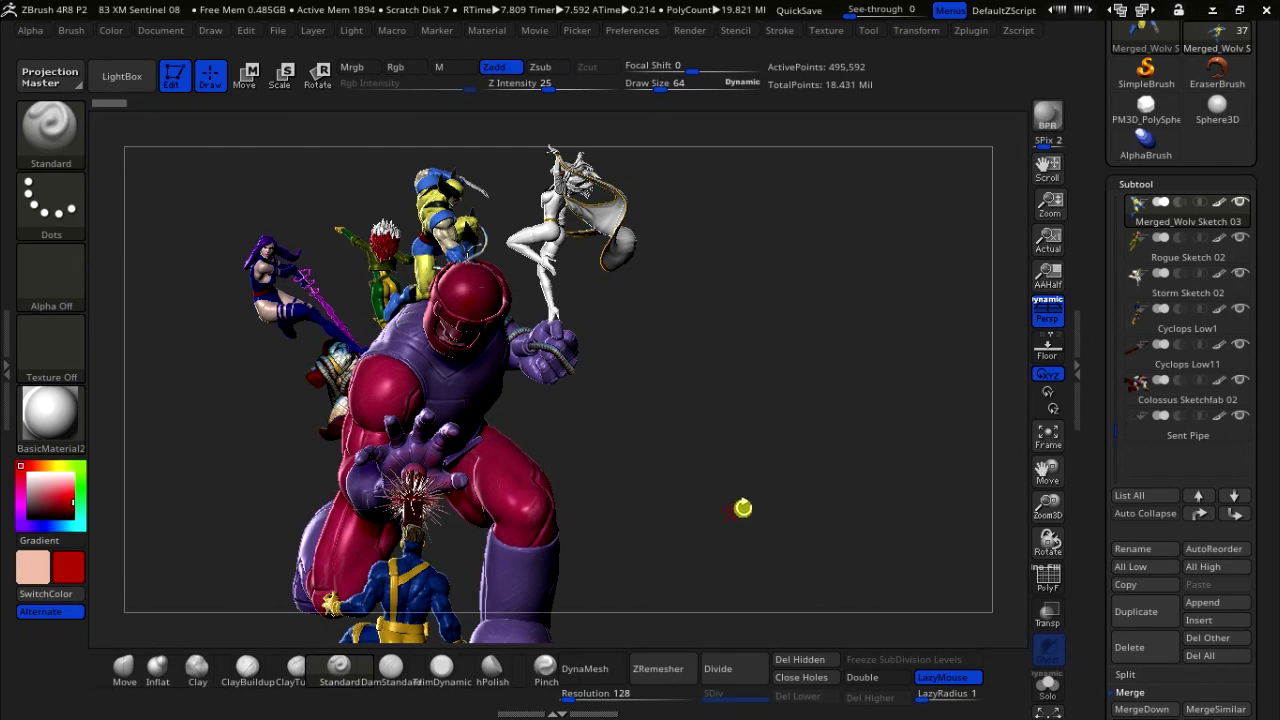
{"action": "mouse_move", "coordinate": [743, 506]}
{"action": "left_mouse_down"}
{"action": "mouse_move", "coordinate": [665, 498]}
{"action": "mouse_move", "coordinate": [694, 501]}
{"action": "left_mouse_up"}
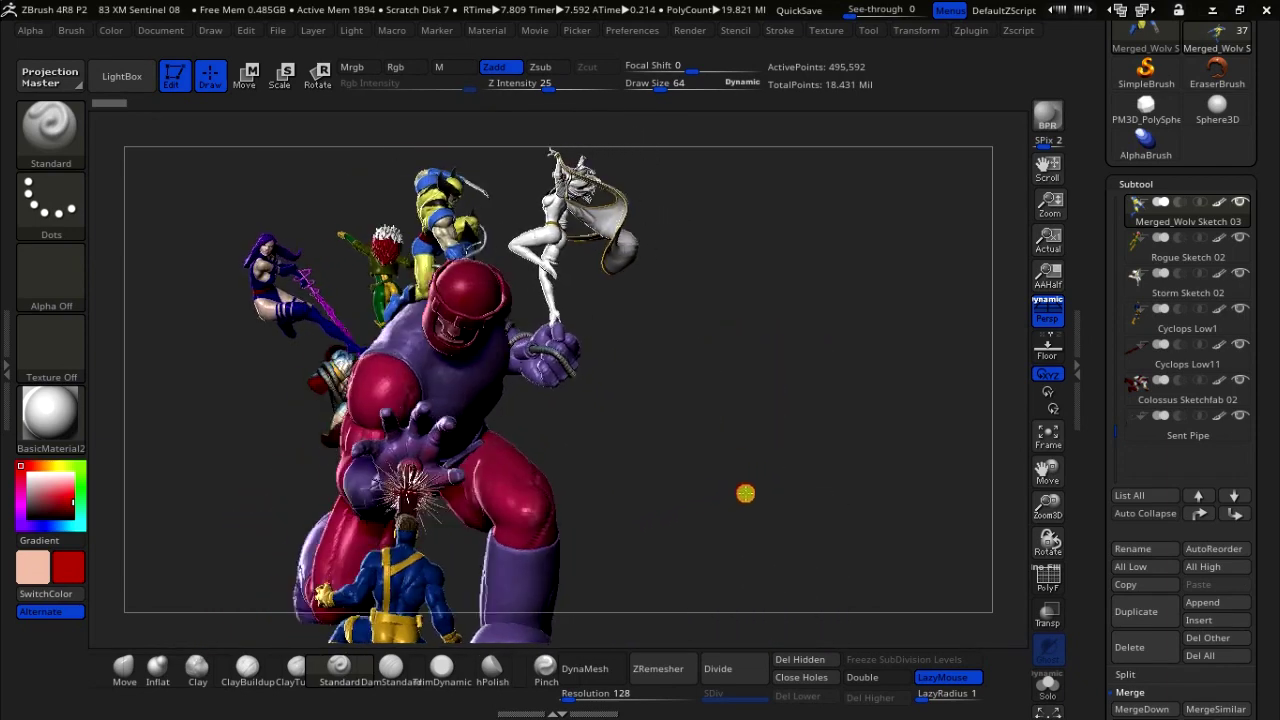
{"action": "mouse_move", "coordinate": [694, 501]}
{"action": "left_mouse_down"}
{"action": "mouse_move", "coordinate": [748, 492]}
{"action": "mouse_move", "coordinate": [807, 519]}
{"action": "left_mouse_up"}
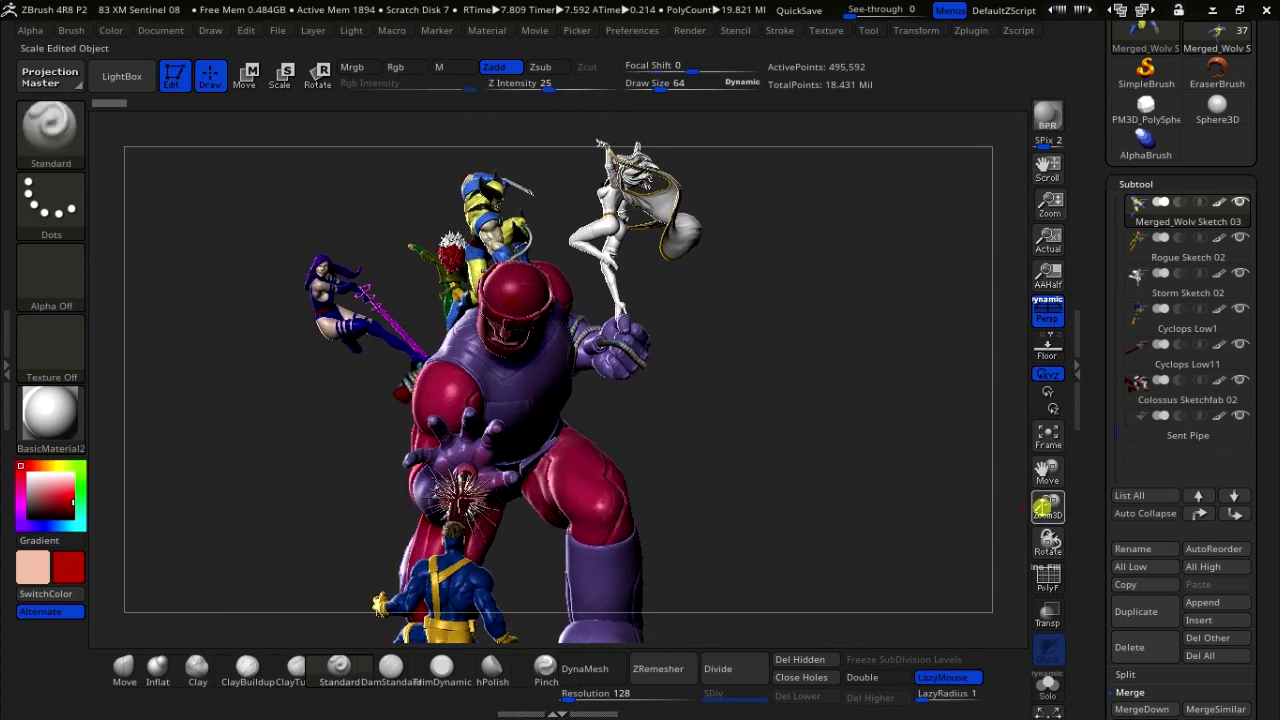
{"action": "mouse_move", "coordinate": [1048, 507]}
{"action": "left_mouse_down"}
{"action": "mouse_move", "coordinate": [1044, 590]}
{"action": "mouse_move", "coordinate": [1017, 494]}
{"action": "mouse_move", "coordinate": [1082, 527]}
{"action": "mouse_move", "coordinate": [1048, 500]}
{"action": "mouse_move", "coordinate": [1047, 447]}
{"action": "mouse_move", "coordinate": [966, 463]}
{"action": "left_mouse_up"}
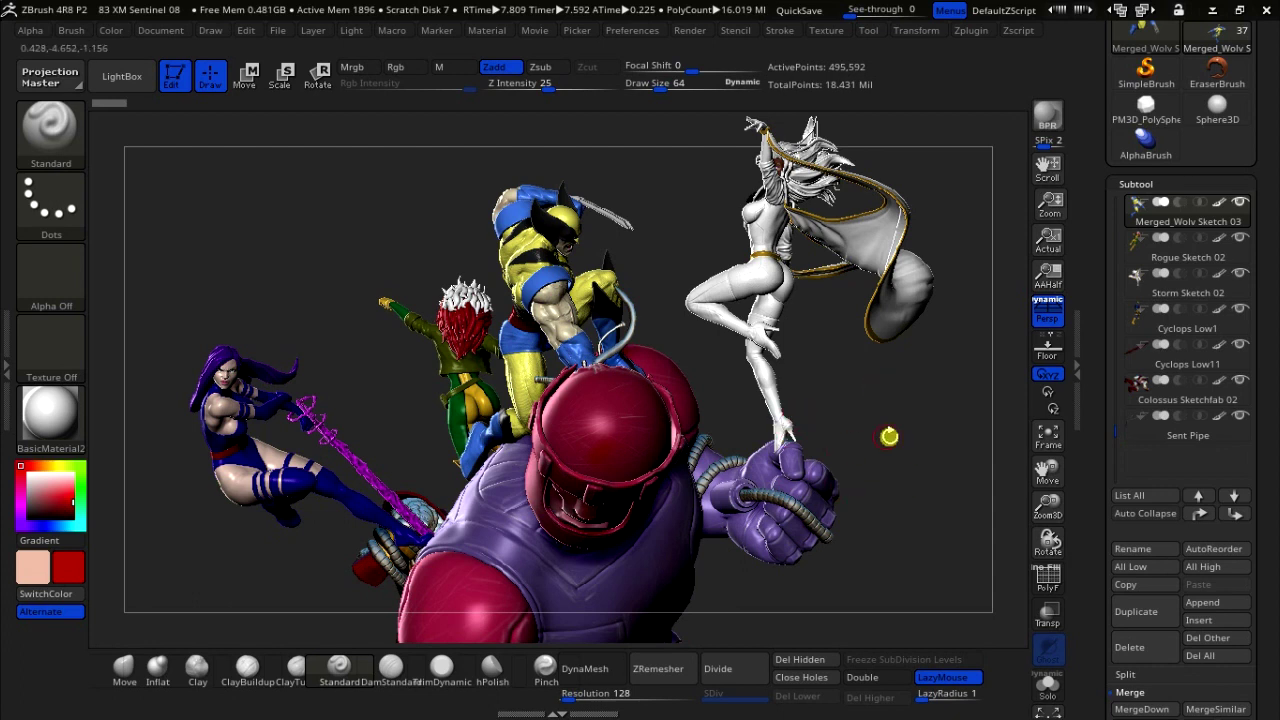
Step: Rotate the statue slightly, then zoom out and re-centre it in the view
{"action": "left_click_drag", "start_coordinate": [886, 434], "coordinate": [840, 423]}
{"action": "left_click_drag", "start_coordinate": [923, 457], "coordinate": [929, 449]}
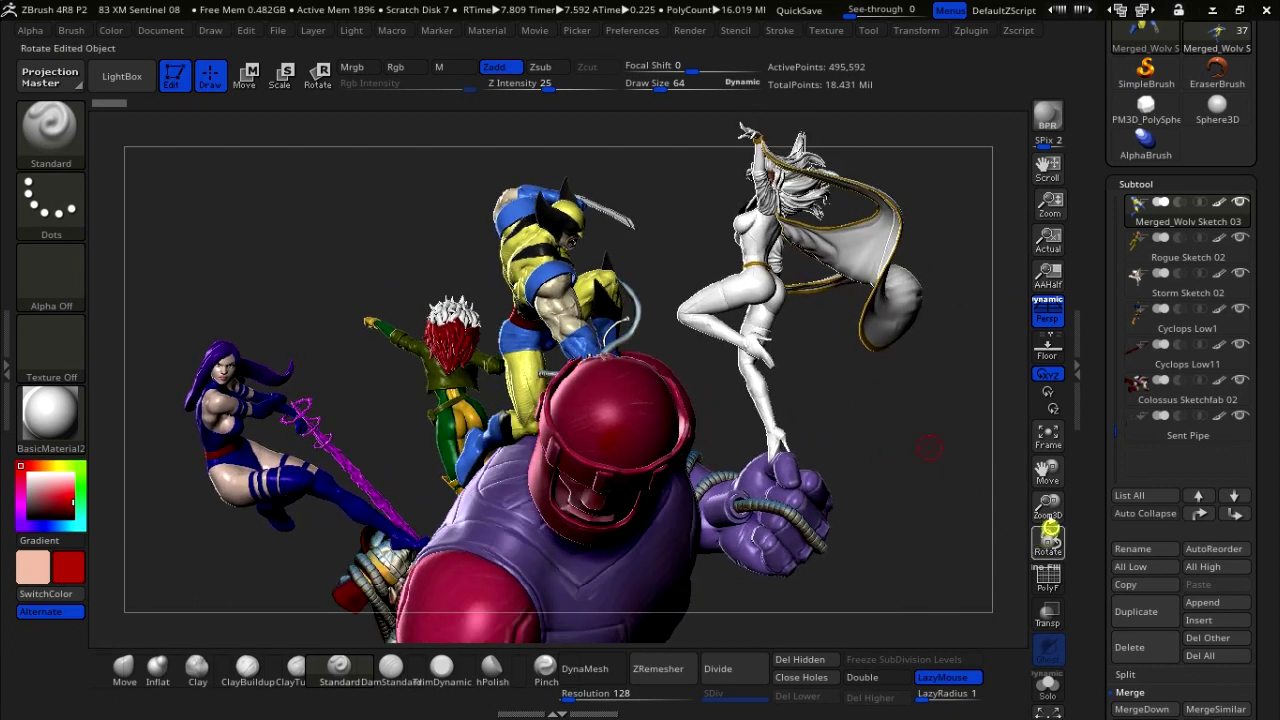
{"action": "left_click_drag", "start_coordinate": [1047, 503], "coordinate": [1047, 507]}
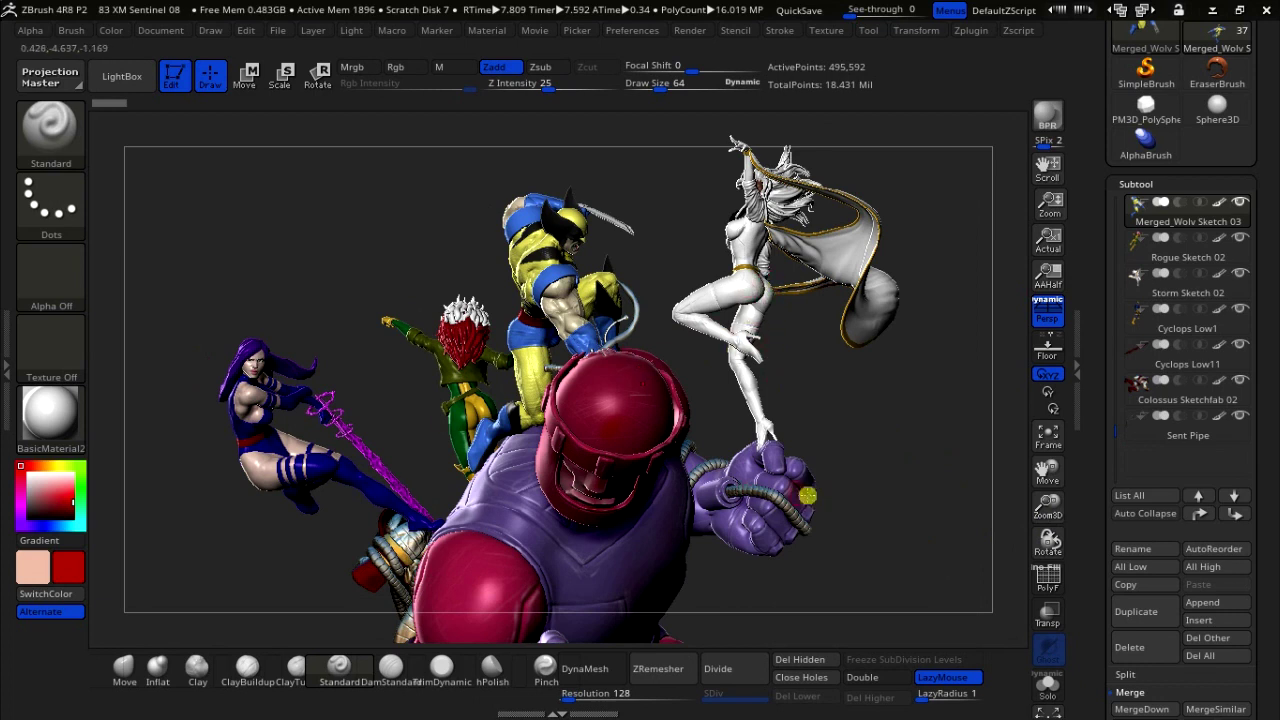
{"action": "mouse_move", "coordinate": [1048, 505]}
{"action": "left_mouse_down"}
{"action": "mouse_move", "coordinate": [880, 486]}
{"action": "mouse_move", "coordinate": [774, 450]}
{"action": "mouse_move", "coordinate": [806, 446]}
{"action": "mouse_move", "coordinate": [784, 441]}
{"action": "left_mouse_up"}
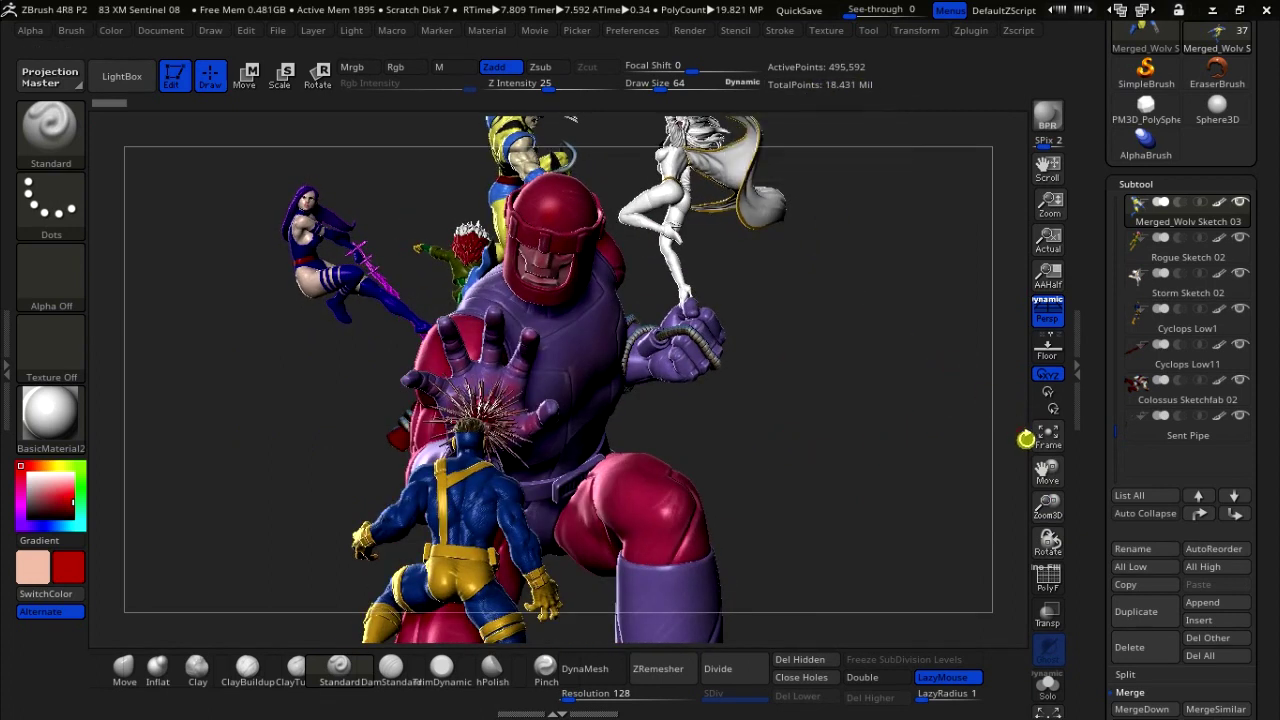
Step: Lower the statue and orbit until the Sentinel faces front, reaching toward Cyclops at lower left
{"action": "left_click_drag", "start_coordinate": [1047, 470], "coordinate": [887, 494]}
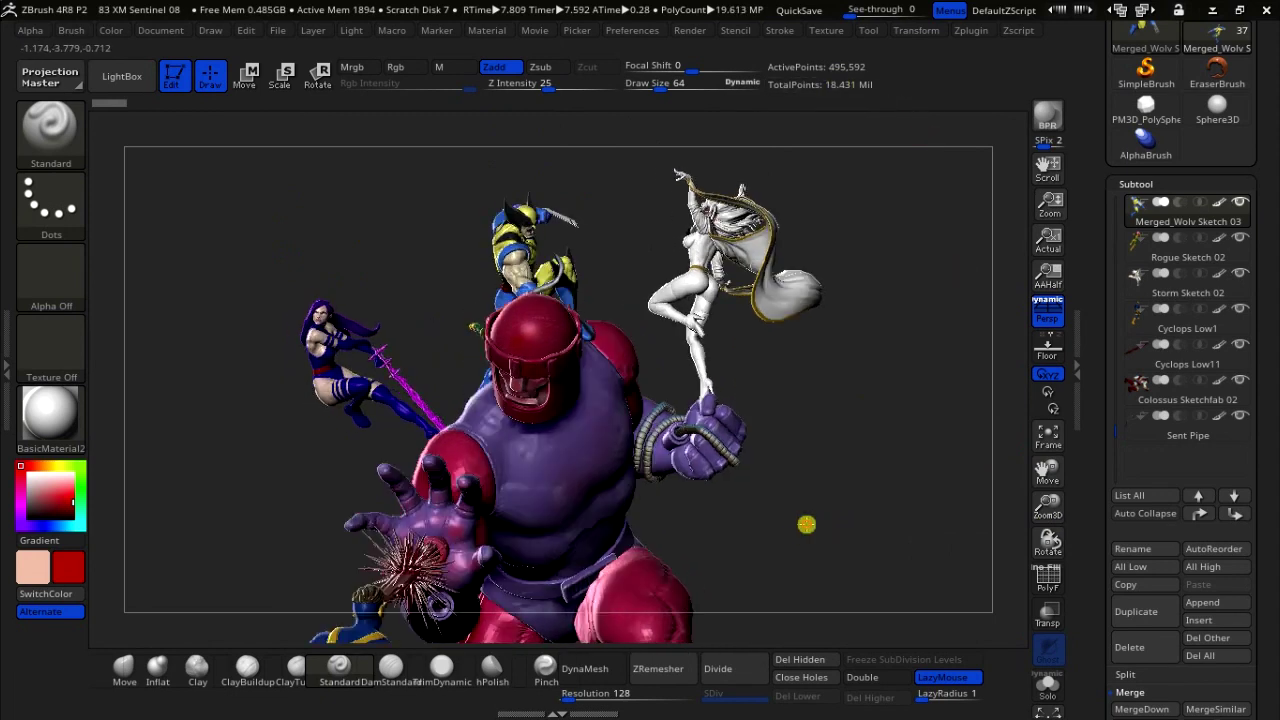
{"action": "left_click_drag", "start_coordinate": [807, 533], "coordinate": [770, 526]}
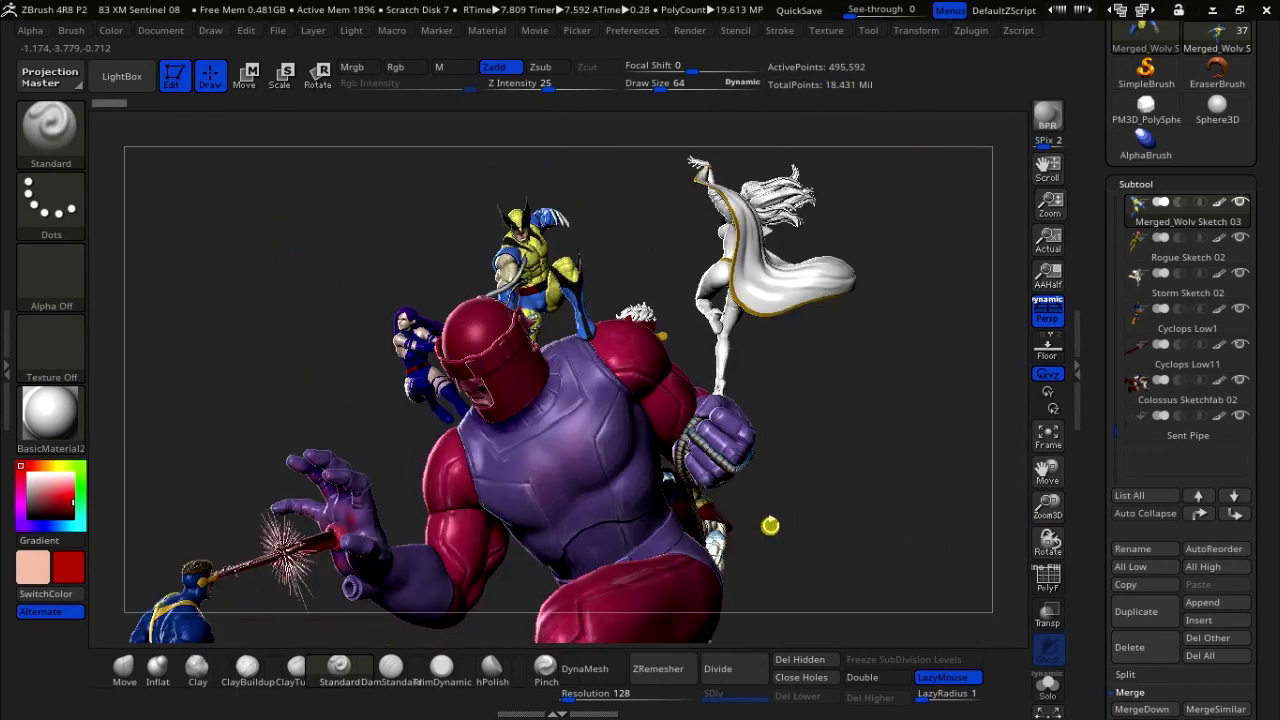
{"action": "mouse_move", "coordinate": [843, 500]}
{"action": "left_mouse_down"}
{"action": "mouse_move", "coordinate": [810, 507]}
{"action": "mouse_move", "coordinate": [862, 513]}
{"action": "left_mouse_up"}
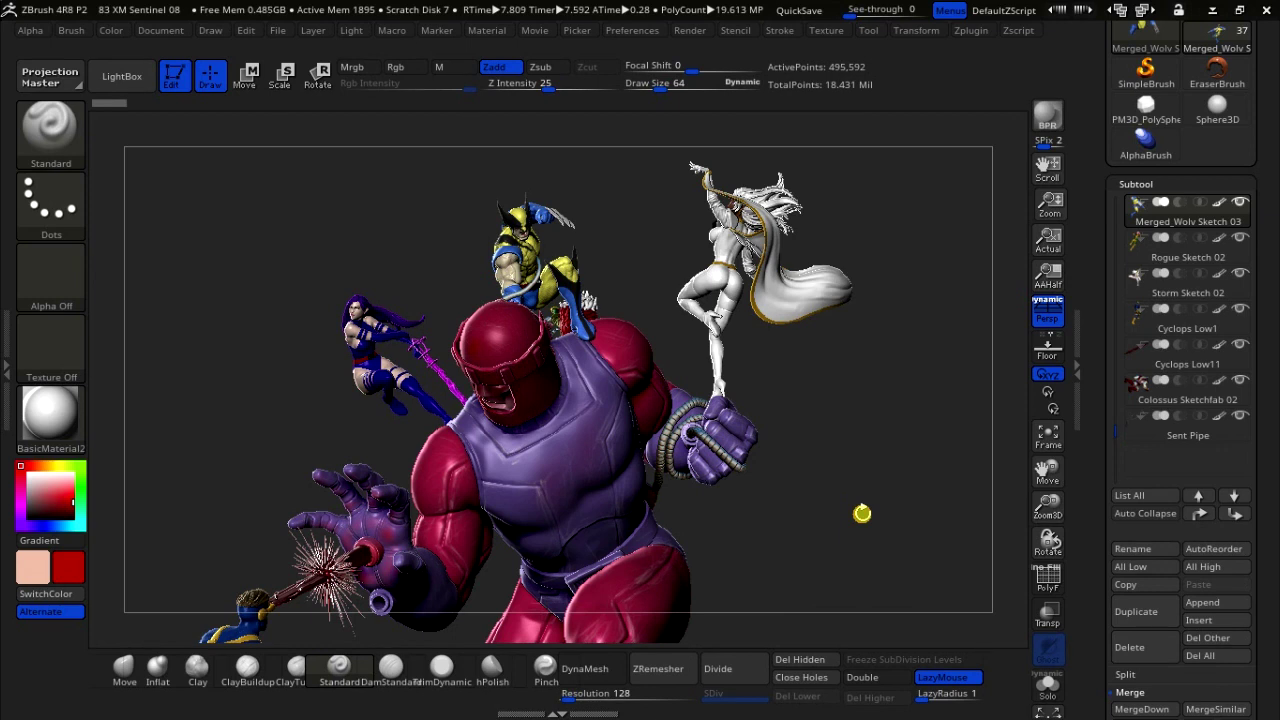
Step: Orbit the diorama through several angles, zooming out once to fit Cyclops fully in view
{"action": "mouse_move", "coordinate": [791, 543]}
{"action": "left_mouse_down"}
{"action": "mouse_move", "coordinate": [846, 540]}
{"action": "mouse_move", "coordinate": [835, 528]}
{"action": "mouse_move", "coordinate": [808, 537]}
{"action": "mouse_move", "coordinate": [843, 550]}
{"action": "left_mouse_up"}
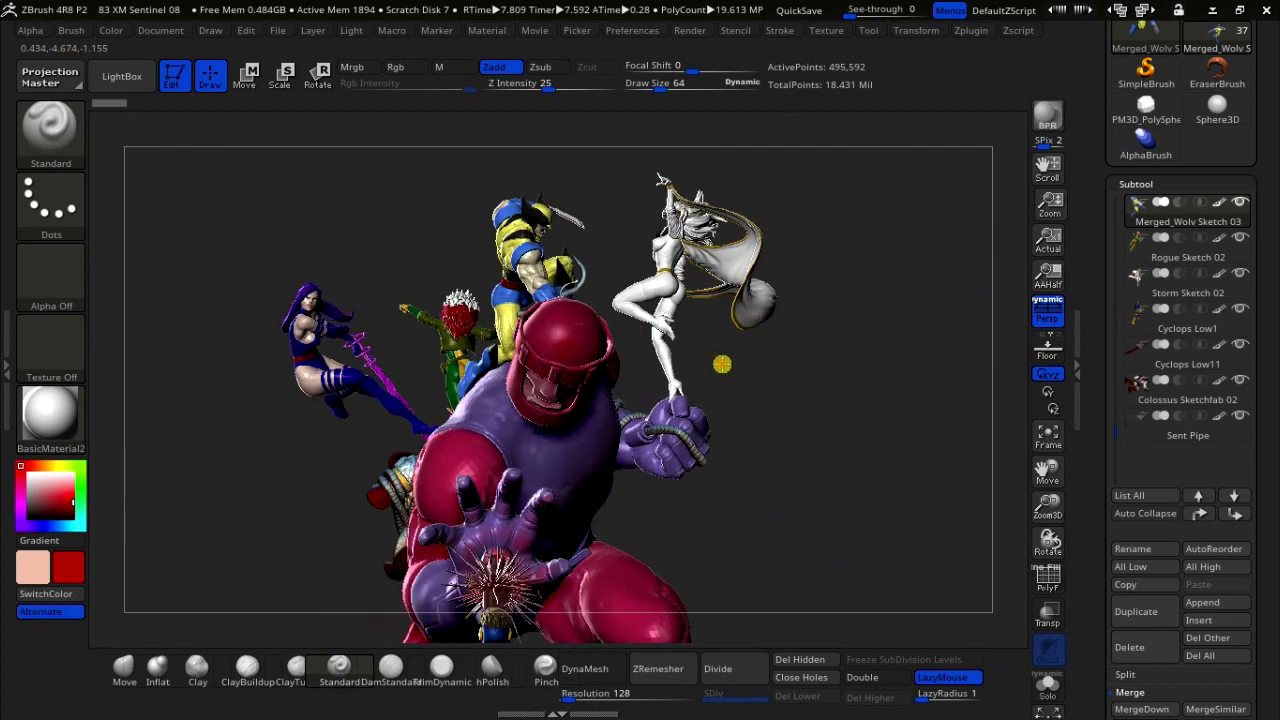
{"action": "left_click_drag", "start_coordinate": [723, 363], "coordinate": [765, 367]}
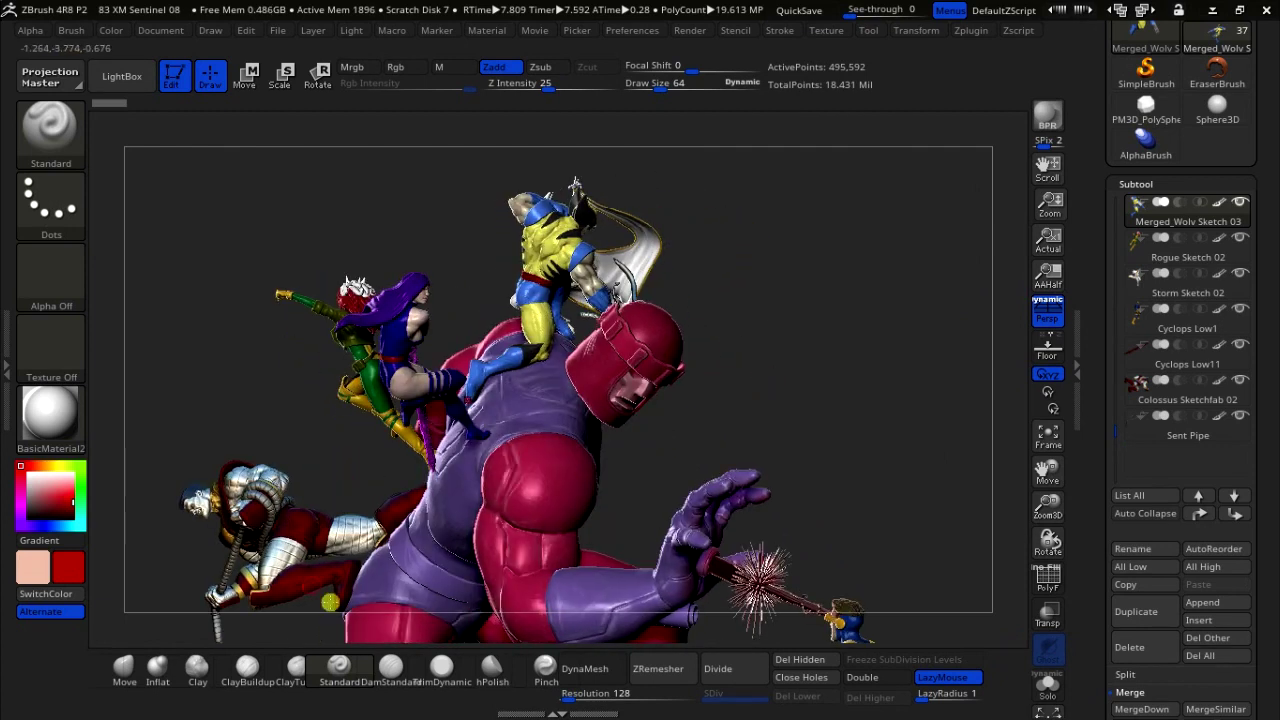
{"action": "left_click_drag", "start_coordinate": [1048, 505], "coordinate": [1046, 445]}
{"action": "left_click_drag", "start_coordinate": [940, 457], "coordinate": [923, 458]}
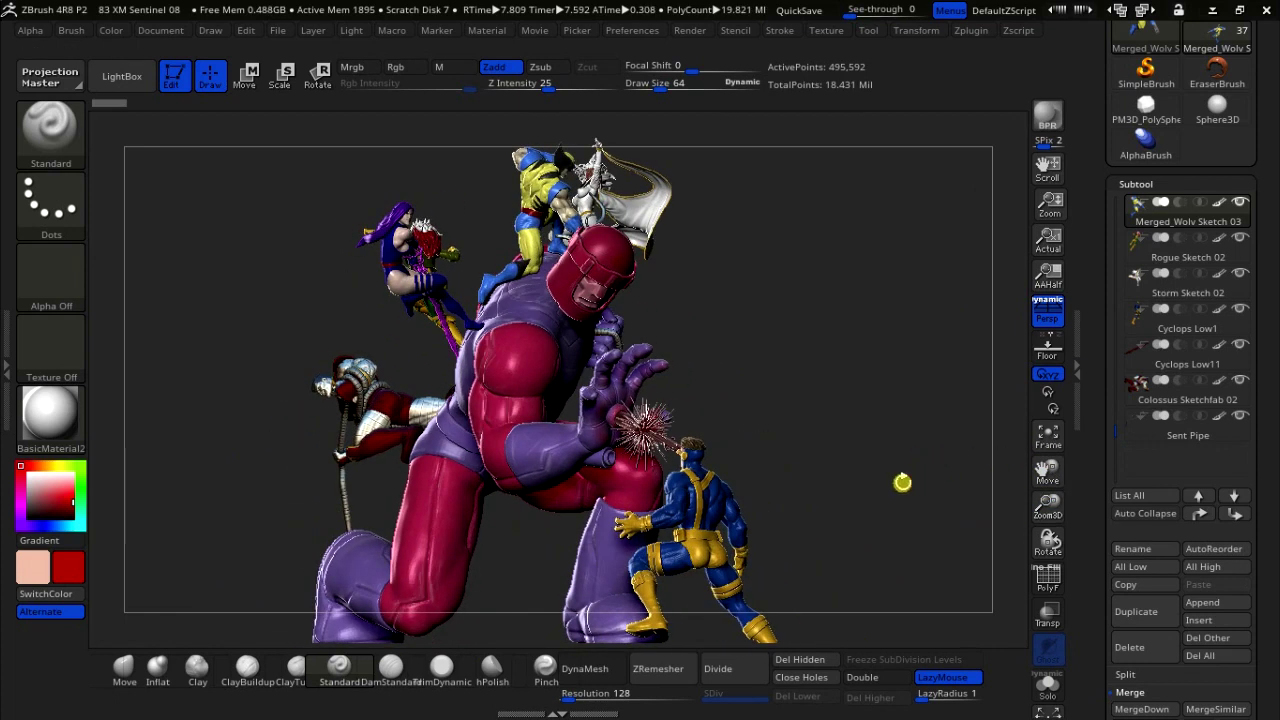
{"action": "mouse_move", "coordinate": [883, 486]}
{"action": "left_mouse_down"}
{"action": "mouse_move", "coordinate": [864, 486]}
{"action": "mouse_move", "coordinate": [883, 486]}
{"action": "left_mouse_up"}
{"action": "left_click_drag", "start_coordinate": [783, 457], "coordinate": [721, 456]}
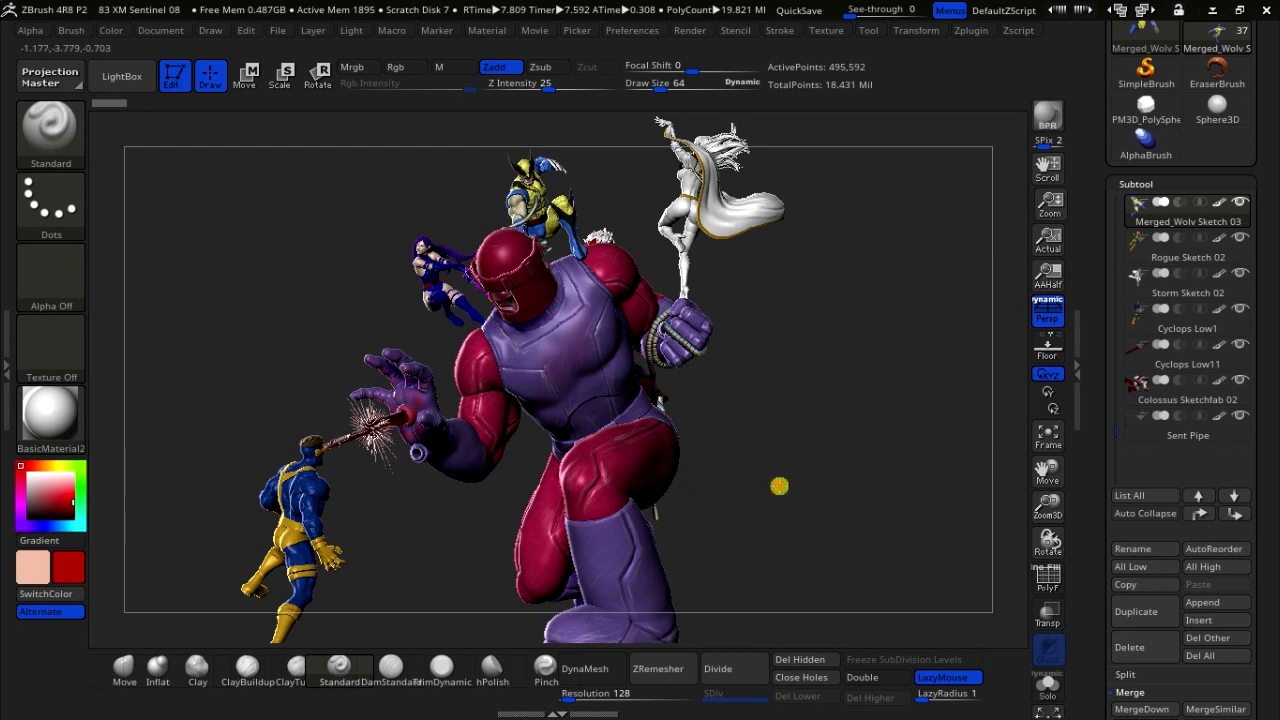
Step: Turn the whole figure group around its vertical axis, returning toward the front view
{"action": "mouse_move", "coordinate": [777, 486]}
{"action": "left_mouse_down"}
{"action": "mouse_move", "coordinate": [800, 479]}
{"action": "mouse_move", "coordinate": [754, 480]}
{"action": "mouse_move", "coordinate": [768, 479]}
{"action": "mouse_move", "coordinate": [771, 531]}
{"action": "mouse_move", "coordinate": [808, 537]}
{"action": "mouse_move", "coordinate": [746, 534]}
{"action": "left_mouse_up"}
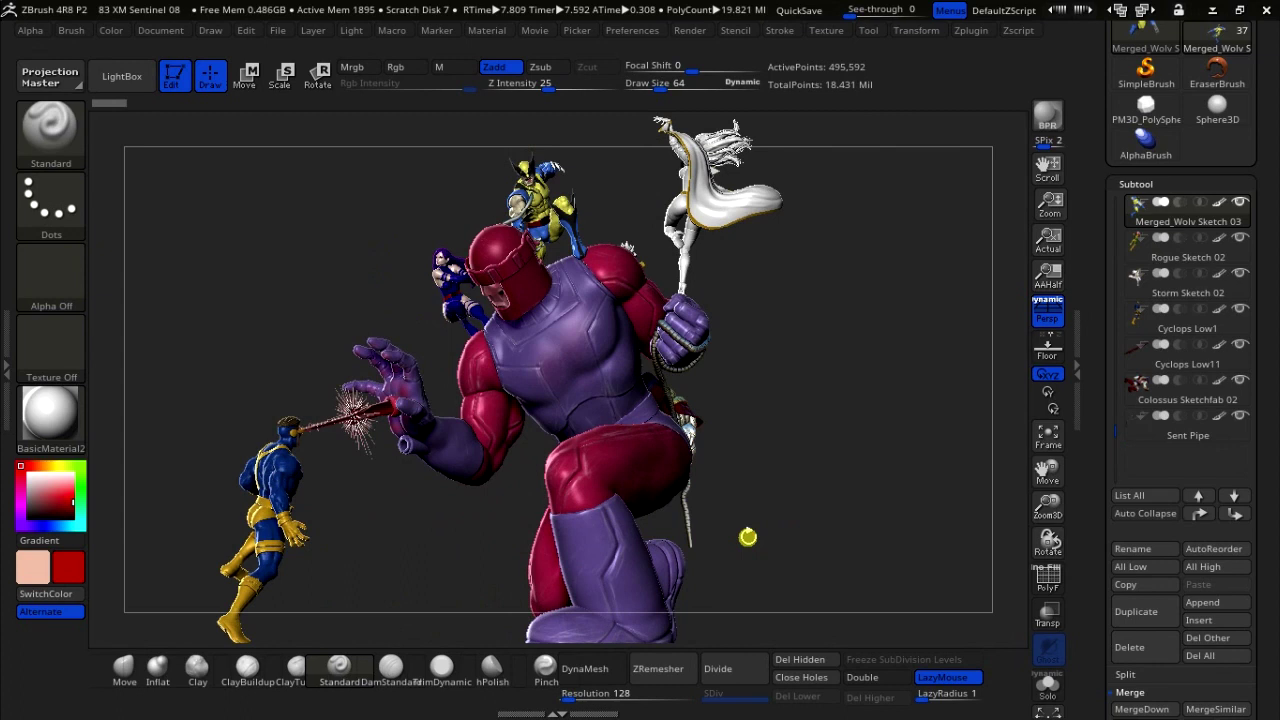
{"action": "mouse_move", "coordinate": [860, 449]}
{"action": "left_mouse_down"}
{"action": "mouse_move", "coordinate": [812, 452]}
{"action": "mouse_move", "coordinate": [881, 547]}
{"action": "mouse_move", "coordinate": [856, 548]}
{"action": "mouse_move", "coordinate": [900, 543]}
{"action": "mouse_move", "coordinate": [885, 547]}
{"action": "mouse_move", "coordinate": [895, 567]}
{"action": "mouse_move", "coordinate": [814, 546]}
{"action": "mouse_move", "coordinate": [868, 543]}
{"action": "left_mouse_up"}
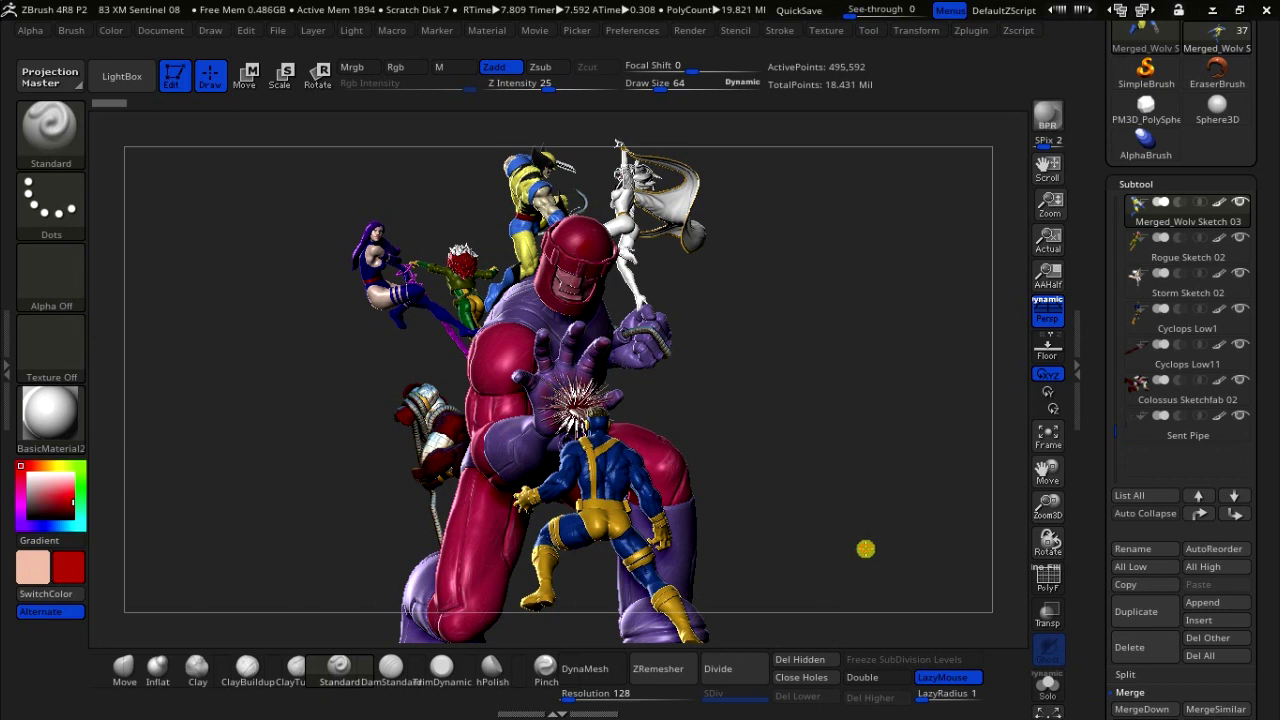
{"action": "left_click_drag", "start_coordinate": [863, 546], "coordinate": [815, 549]}
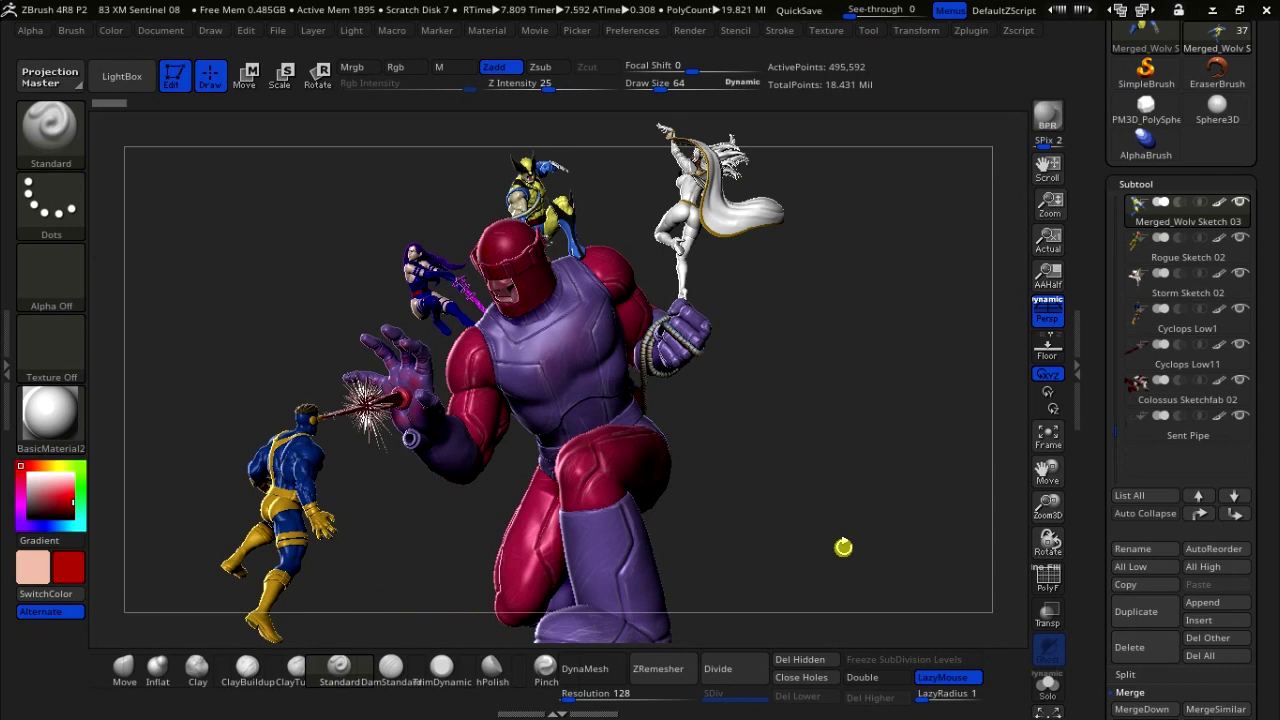
{"action": "mouse_move", "coordinate": [777, 546]}
{"action": "left_mouse_down"}
{"action": "mouse_move", "coordinate": [880, 548]}
{"action": "mouse_move", "coordinate": [771, 546]}
{"action": "mouse_move", "coordinate": [851, 549]}
{"action": "mouse_move", "coordinate": [809, 549]}
{"action": "mouse_move", "coordinate": [835, 569]}
{"action": "mouse_move", "coordinate": [952, 576]}
{"action": "left_mouse_up"}
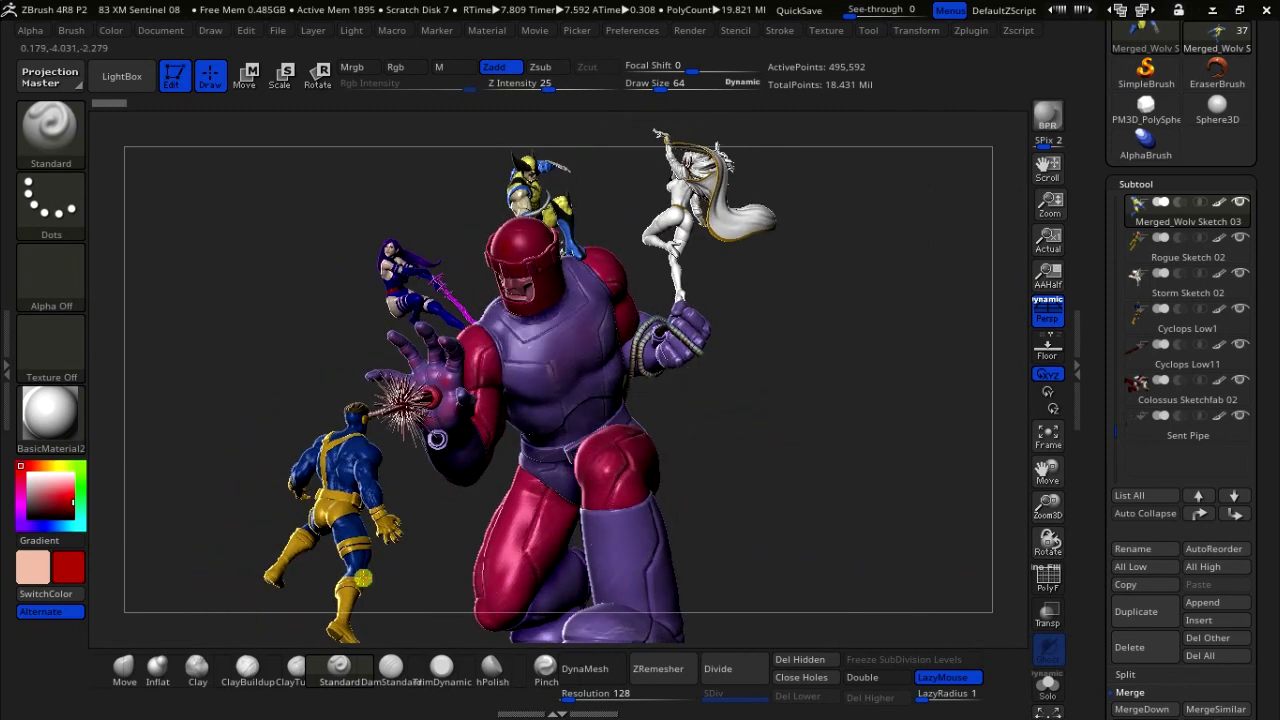
{"action": "mouse_move", "coordinate": [812, 362]}
{"action": "left_mouse_down"}
{"action": "mouse_move", "coordinate": [769, 360]}
{"action": "mouse_move", "coordinate": [929, 380]}
{"action": "mouse_move", "coordinate": [854, 380]}
{"action": "mouse_move", "coordinate": [829, 426]}
{"action": "mouse_move", "coordinate": [960, 457]}
{"action": "mouse_move", "coordinate": [914, 458]}
{"action": "mouse_move", "coordinate": [931, 434]}
{"action": "mouse_move", "coordinate": [907, 513]}
{"action": "mouse_move", "coordinate": [934, 514]}
{"action": "mouse_move", "coordinate": [843, 523]}
{"action": "left_mouse_up"}
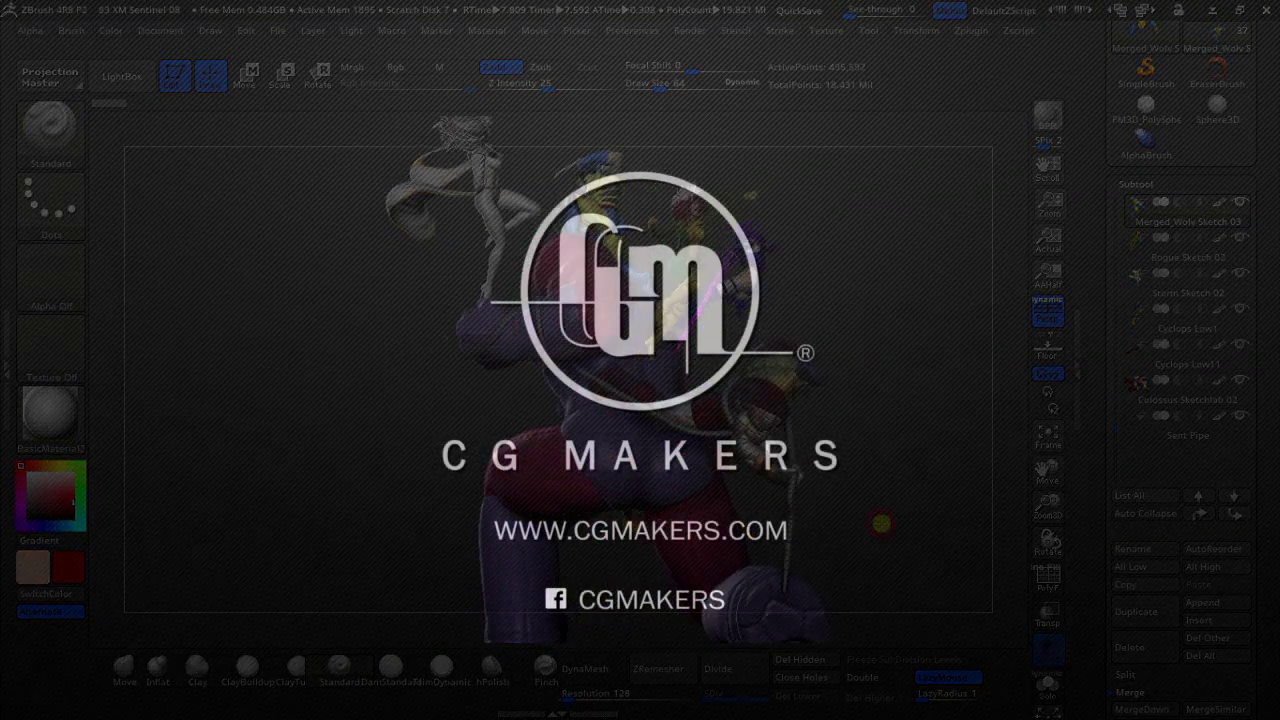